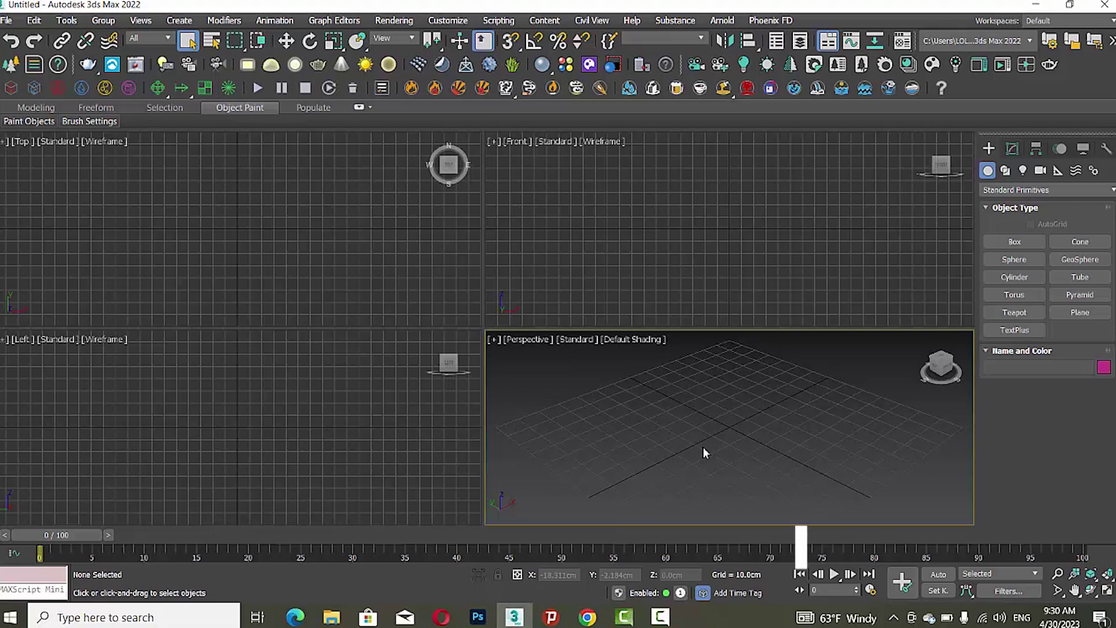
- Assign a Tiles map to the diffuse slot of Material #1 and expand the map's Advanced Controls
key("m")
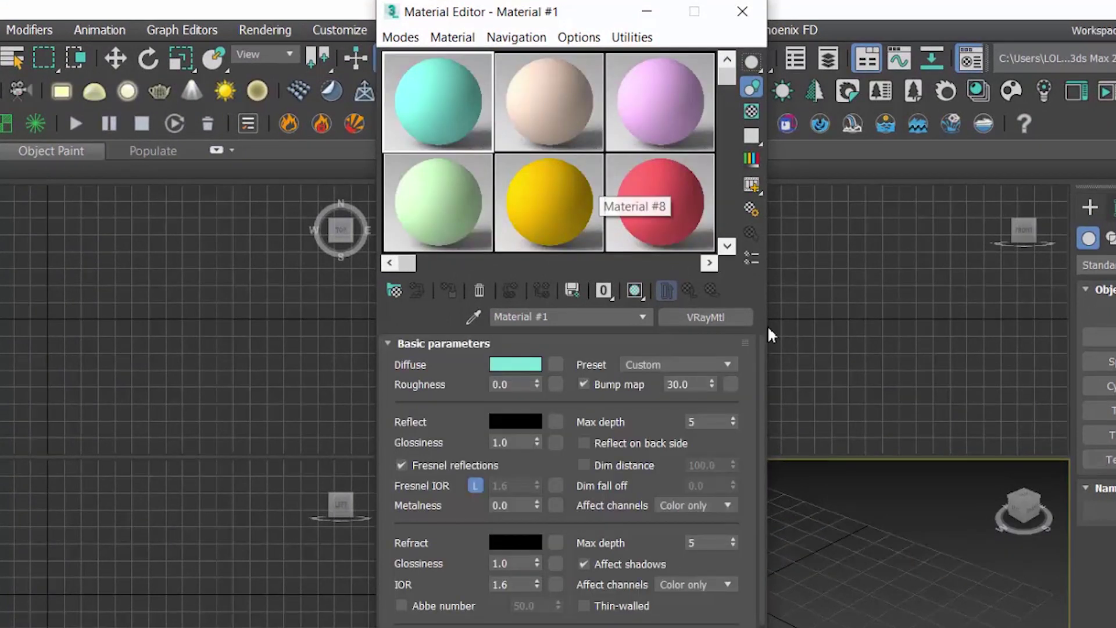
left_click(557, 370)
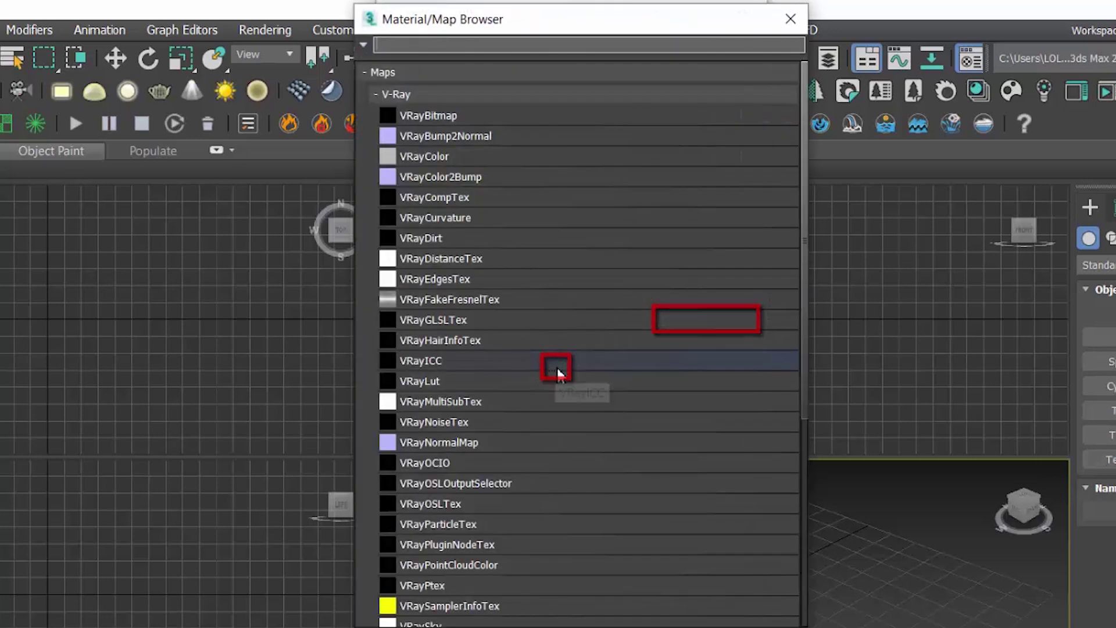
scroll(603, 232, "down", 2)
scroll(604, 256, "down", 4)
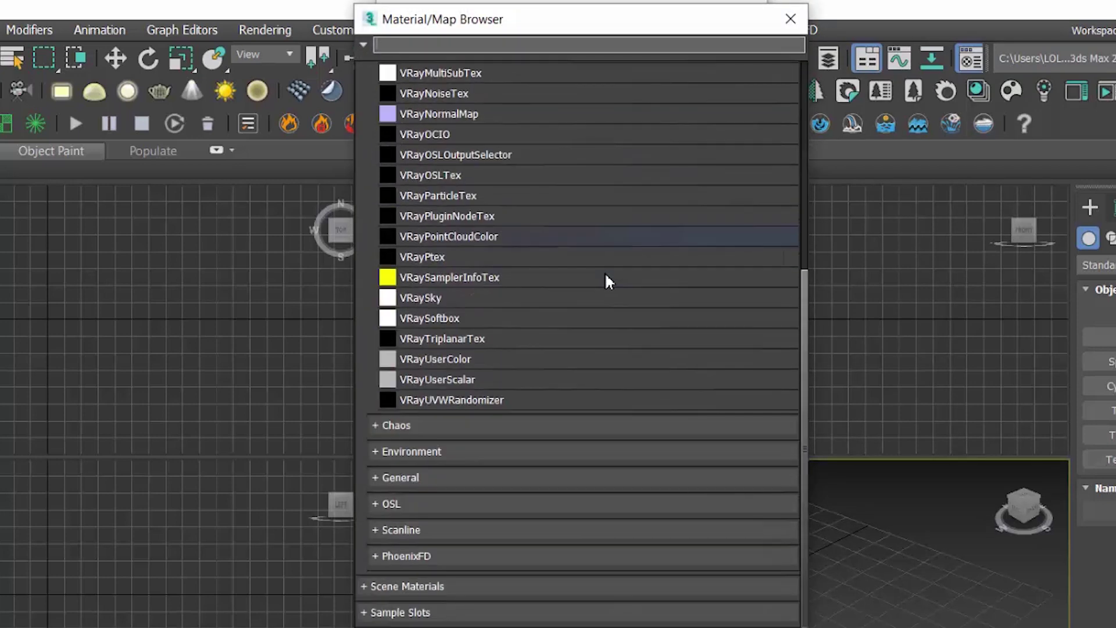
left_click(535, 474)
scroll(653, 385, "down", 4)
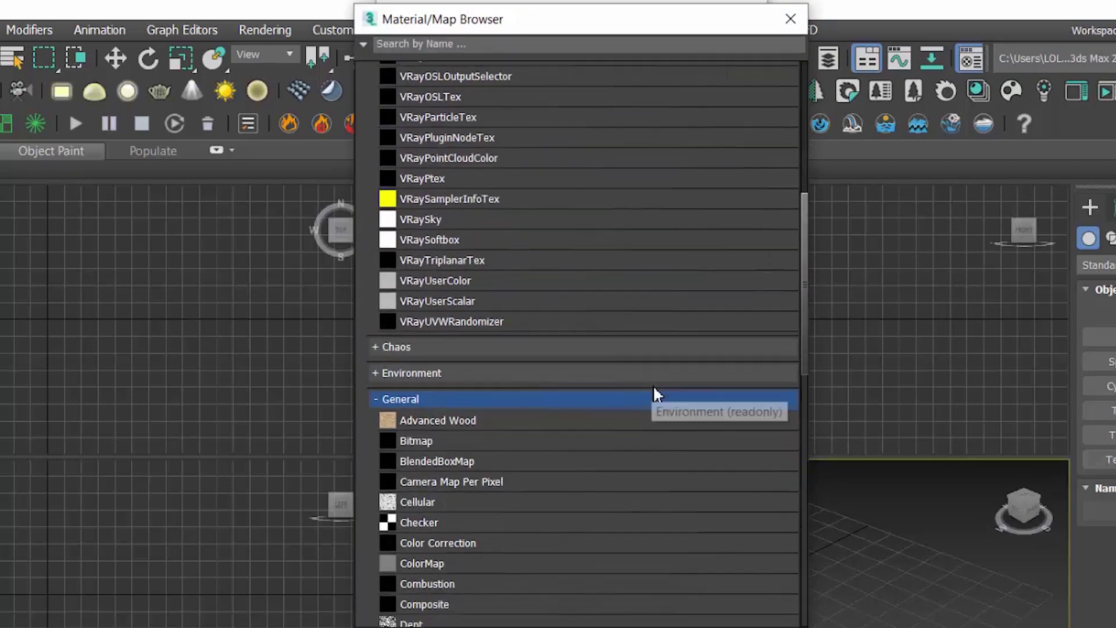
scroll(652, 390, "down", 4)
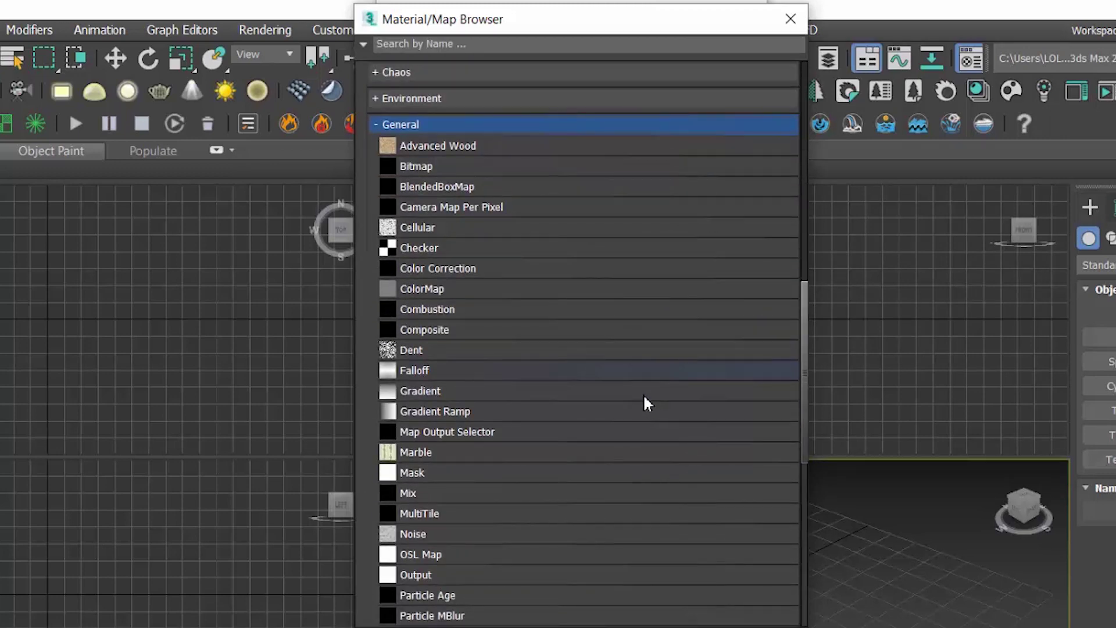
scroll(640, 398, "down", 3)
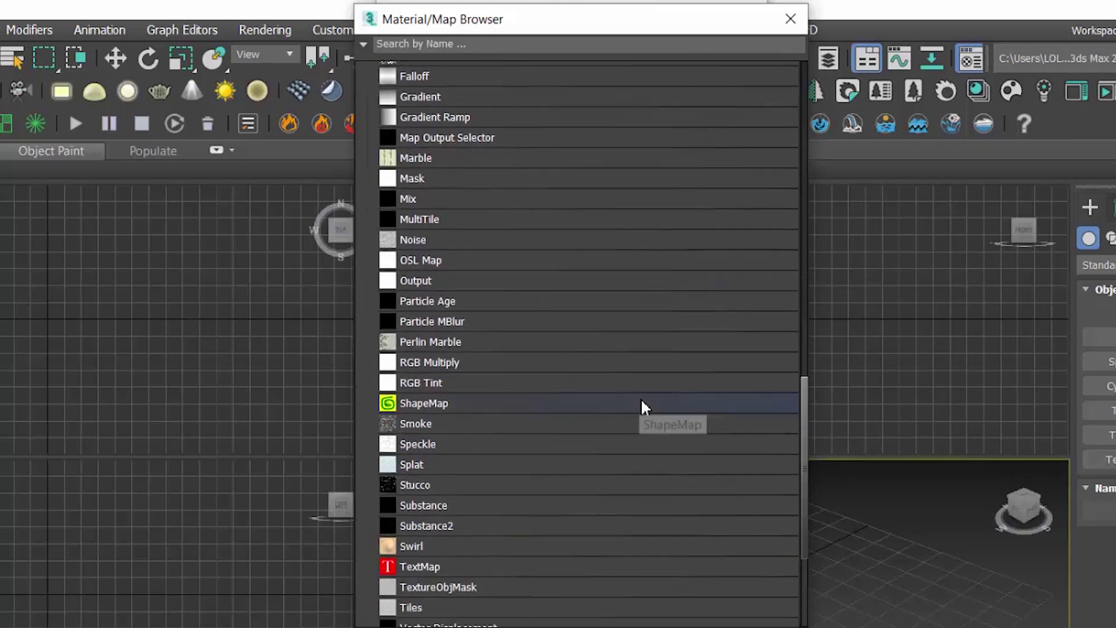
left_click(567, 607)
scroll(610, 549, "down", 1)
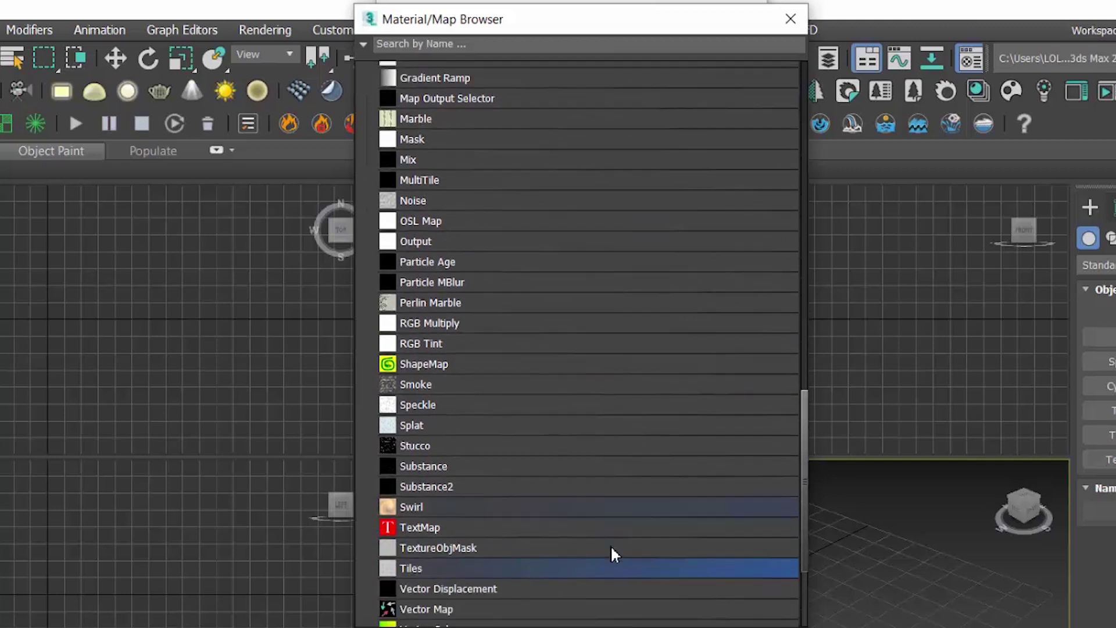
double_click(742, 571)
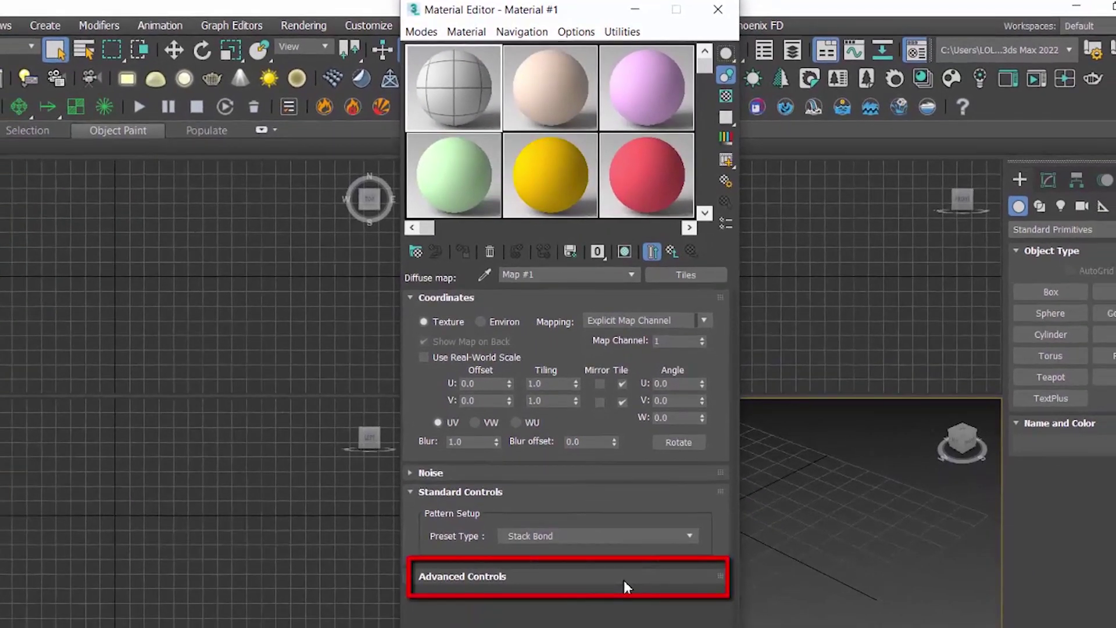
left_click(623, 578)
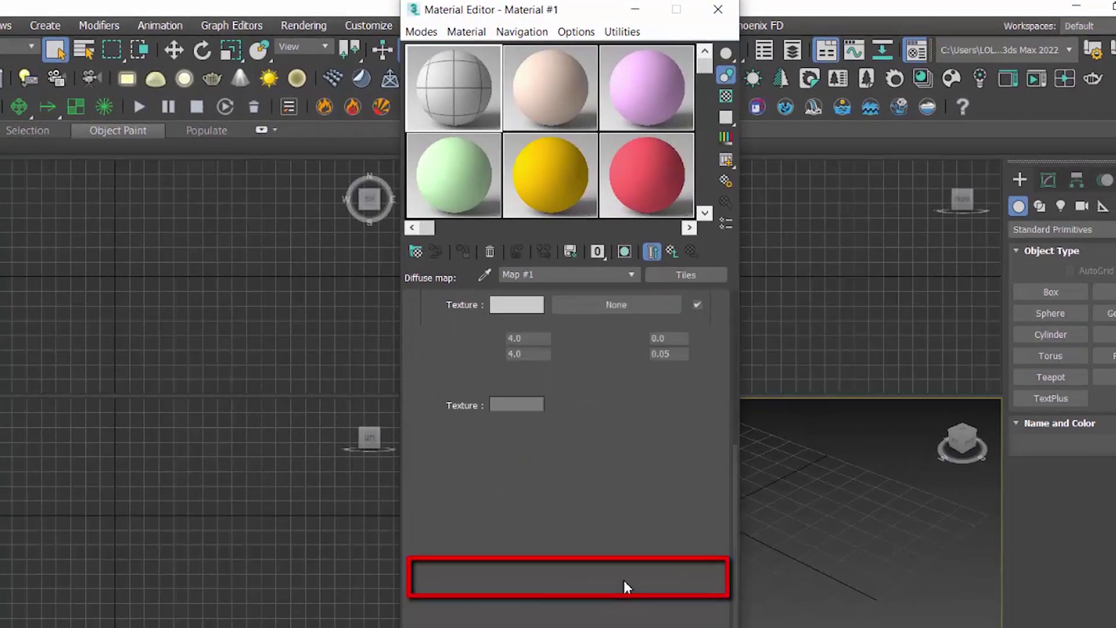
scroll(738, 459, "up", 3)
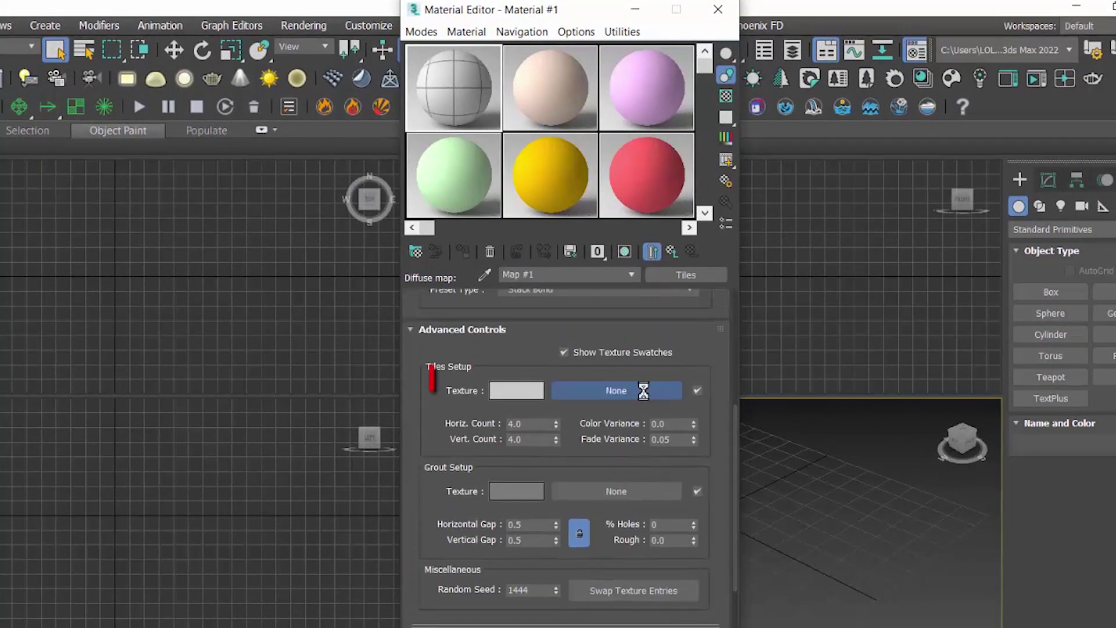
- Choose a Bitmap map as the tile texture in Tiles Setup
left_click(642, 390)
scroll(560, 296, "up", 5)
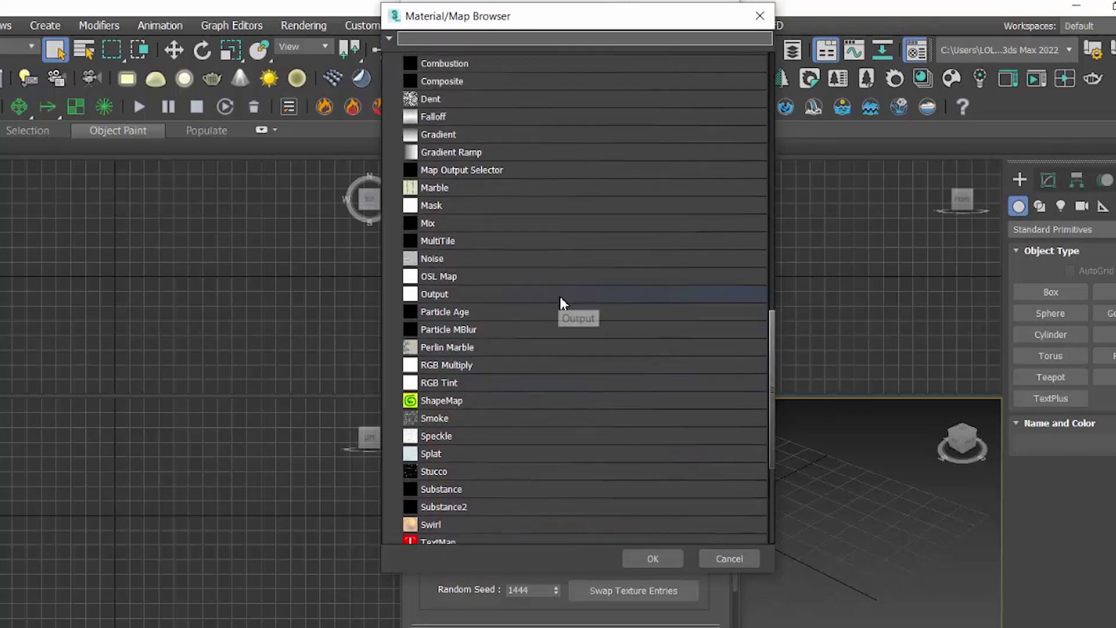
scroll(561, 299, "up", 2)
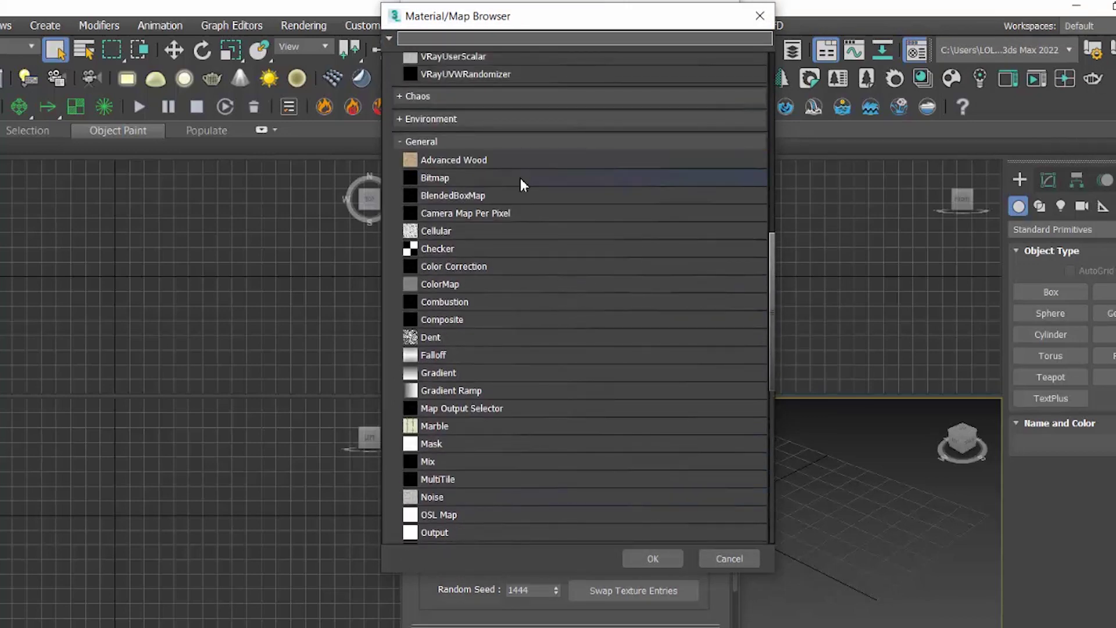
left_click(520, 178)
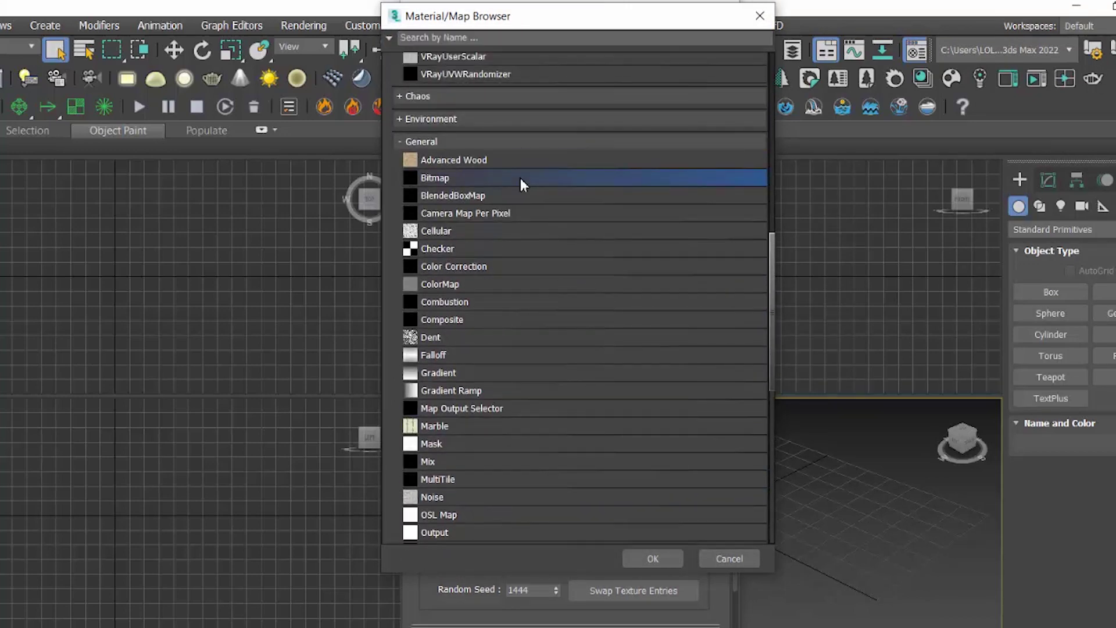
left_click(768, 18)
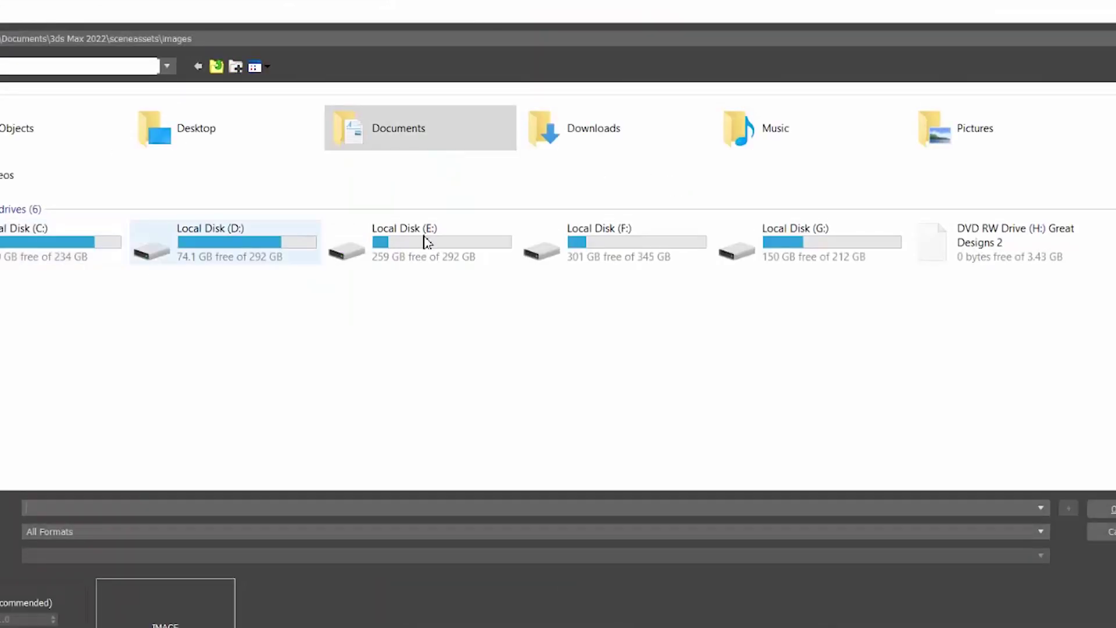
- Load the image 21760_3C.jpg from D:\materials\floor as the tile texture bitmap
double_click(271, 265)
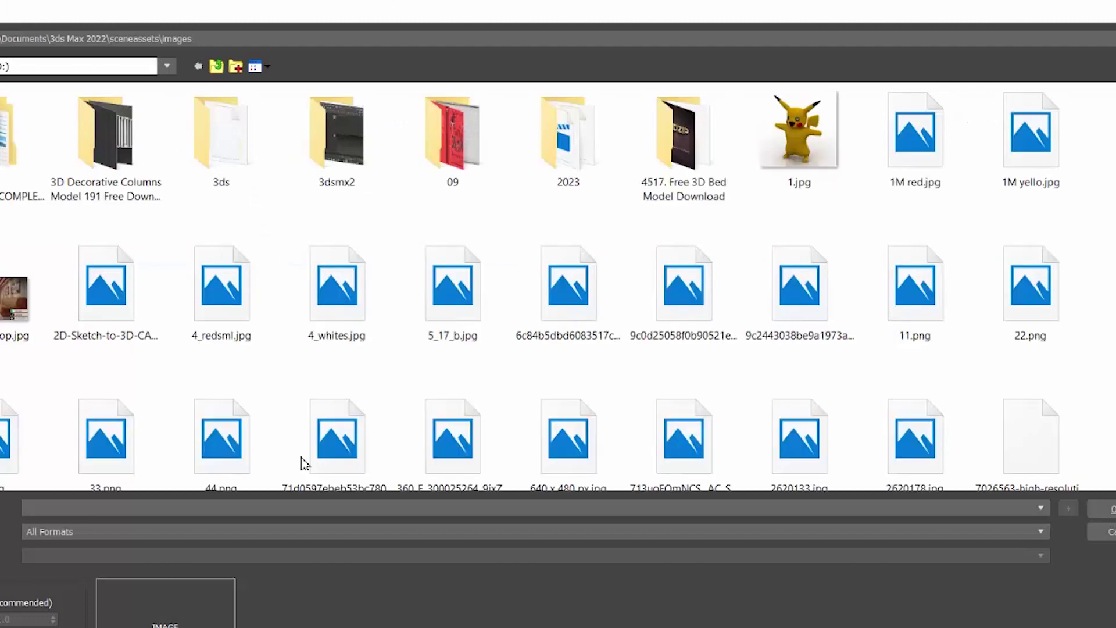
key("m")
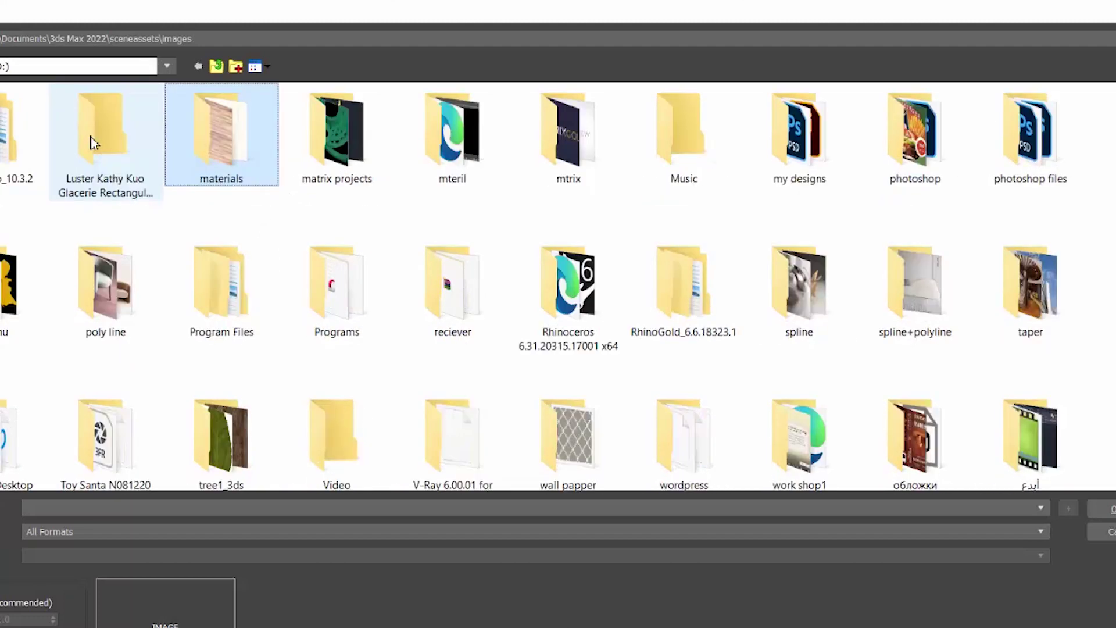
double_click(228, 141)
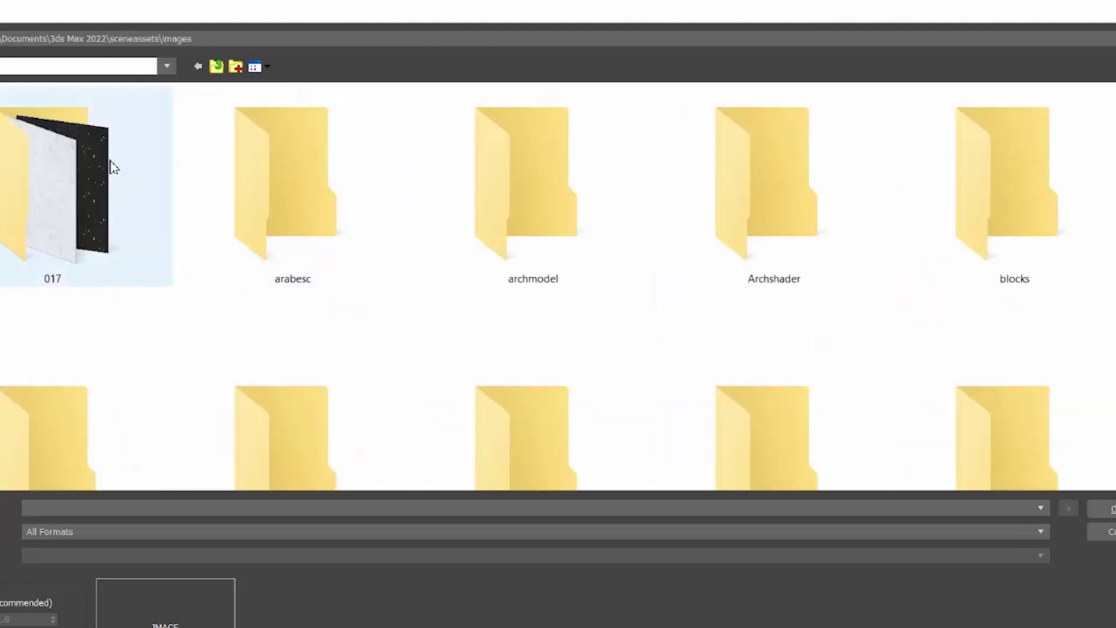
scroll(112, 167, "down", 5)
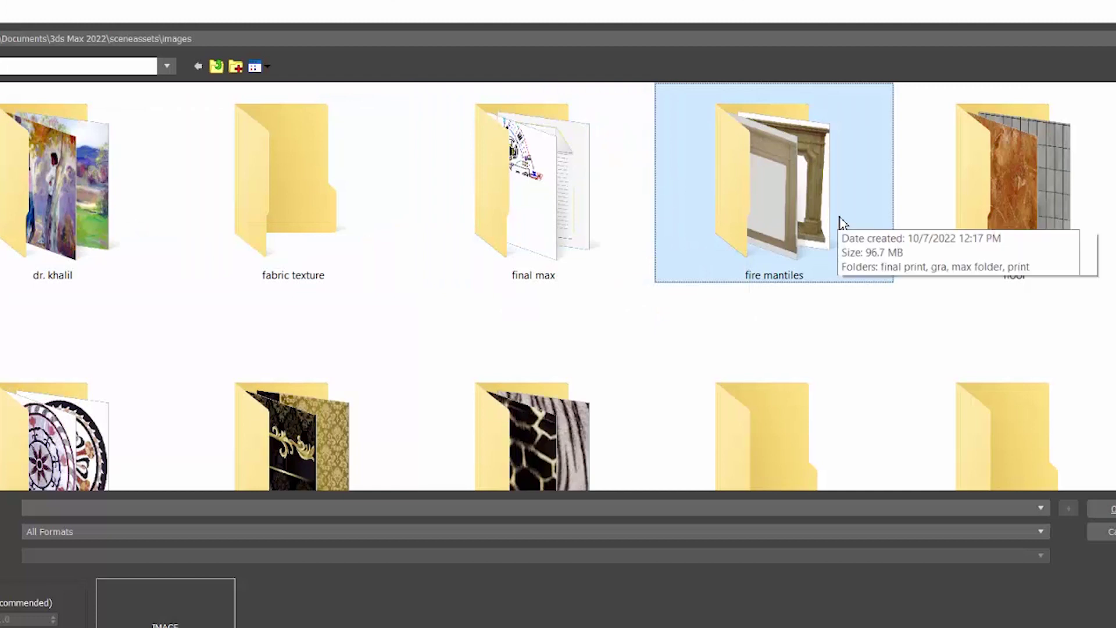
double_click(1088, 214)
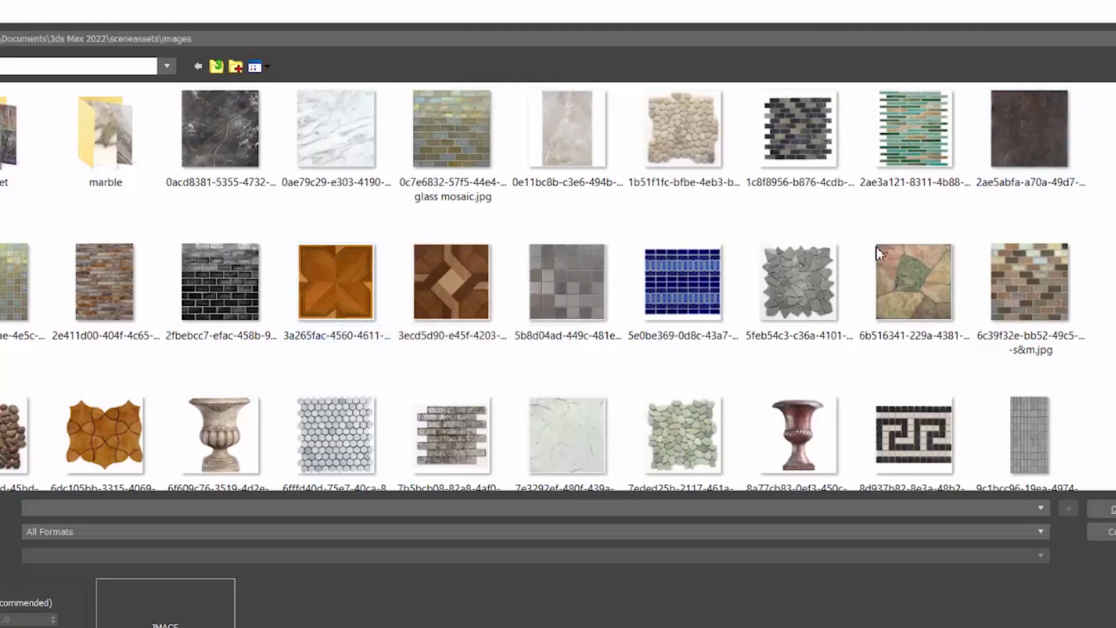
scroll(858, 231, "down", 2)
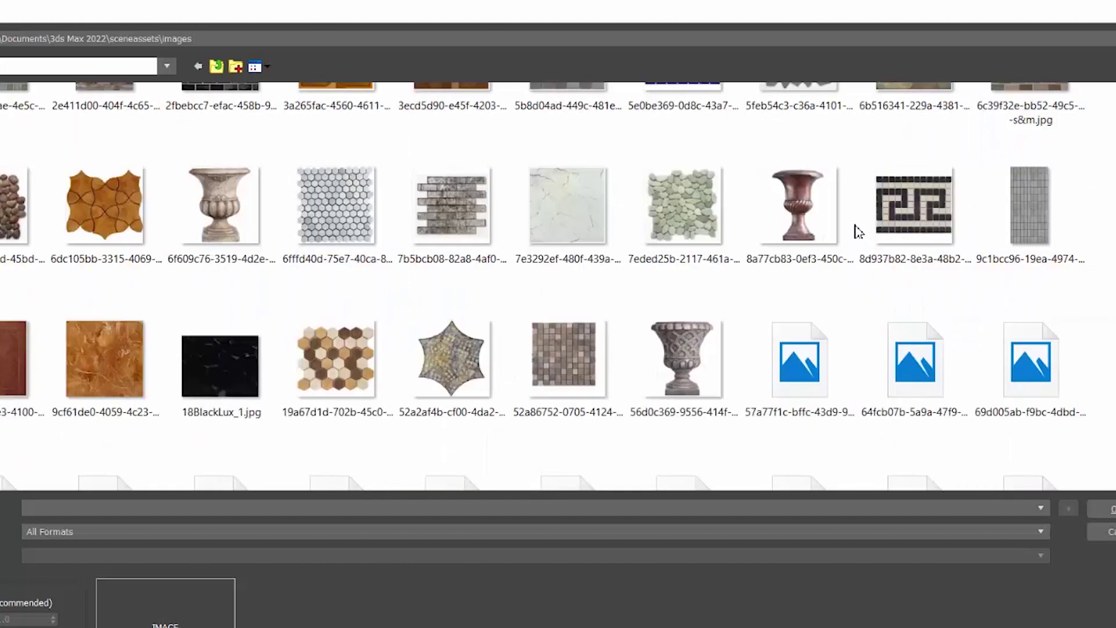
scroll(858, 231, "down", 2)
scroll(858, 231, "down", 2)
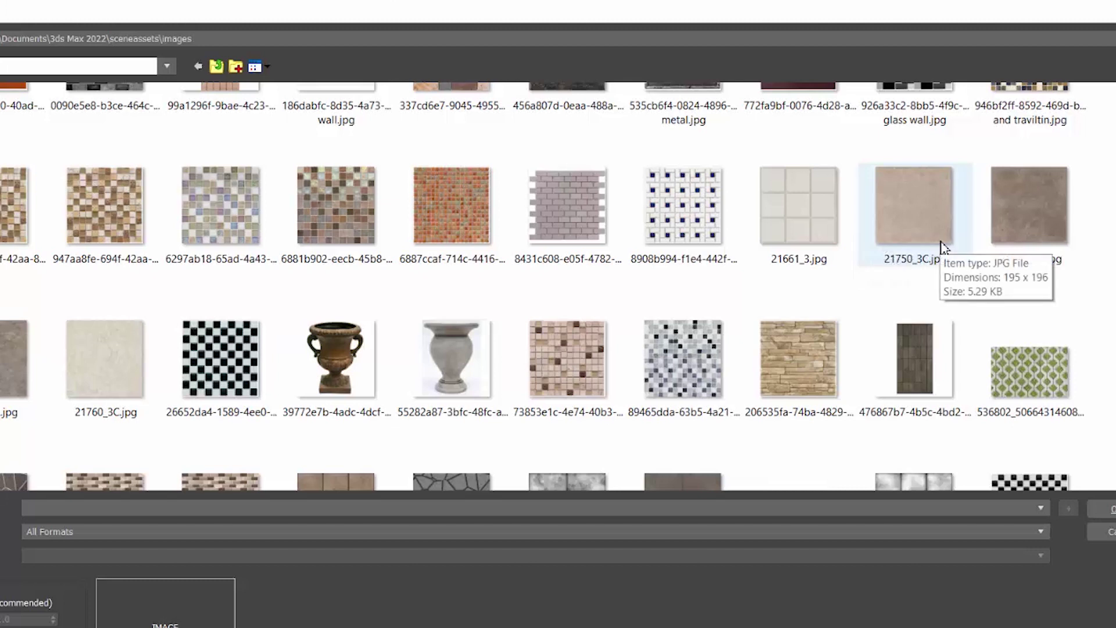
double_click(131, 407)
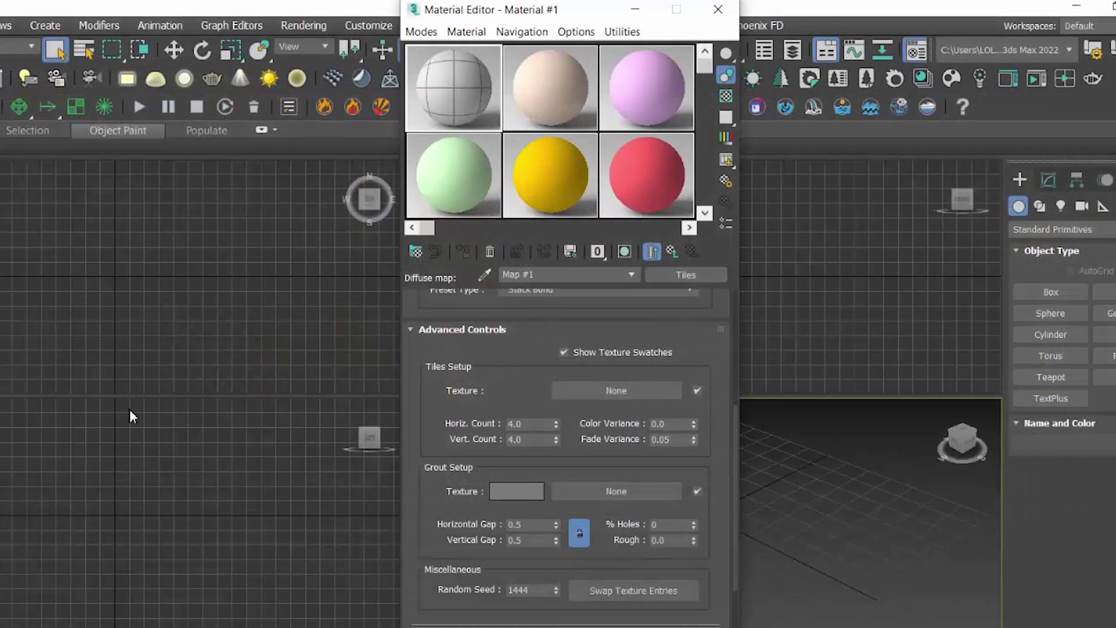
- Open an enlarged preview of the Material #1 sample sphere and return to the parent Tiles map's Advanced Controls
double_click(474, 103)
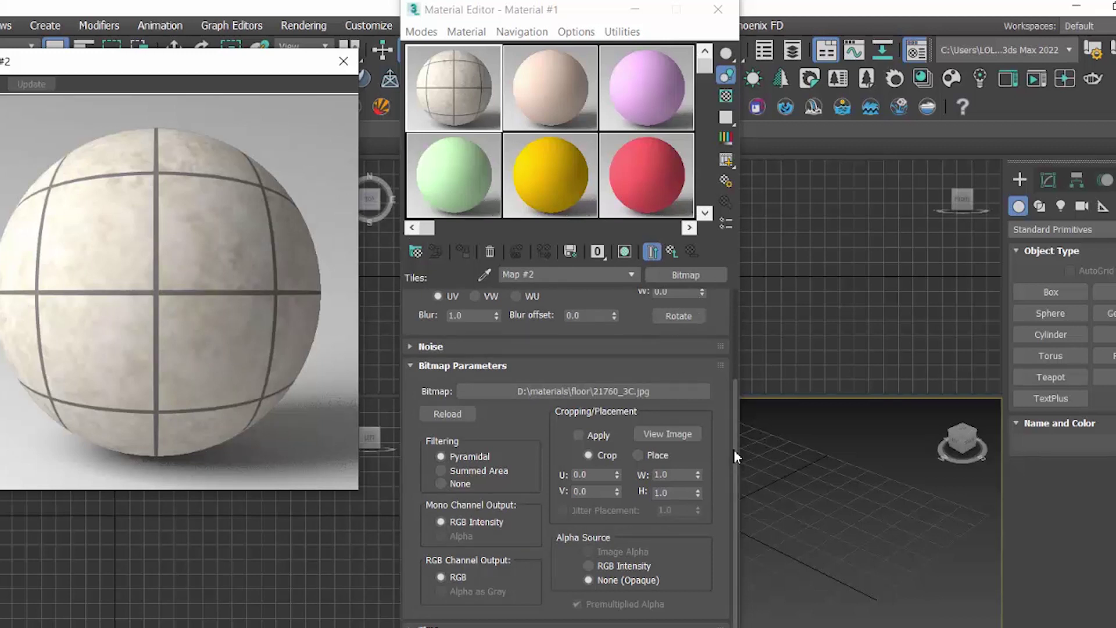
left_click(672, 253)
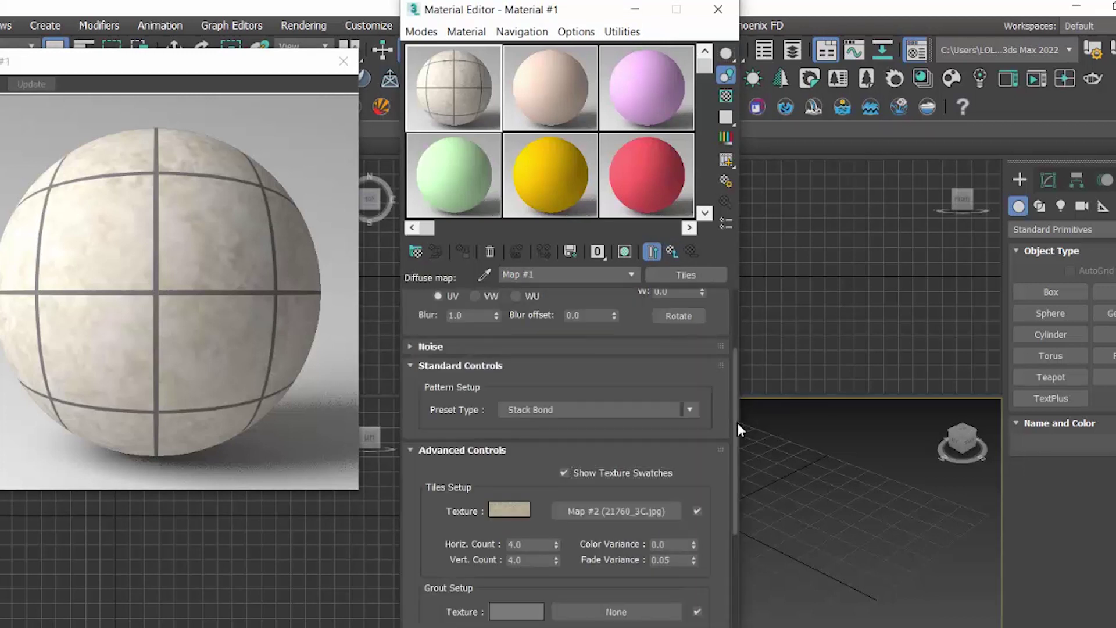
left_click_drag(736, 423, 737, 484)
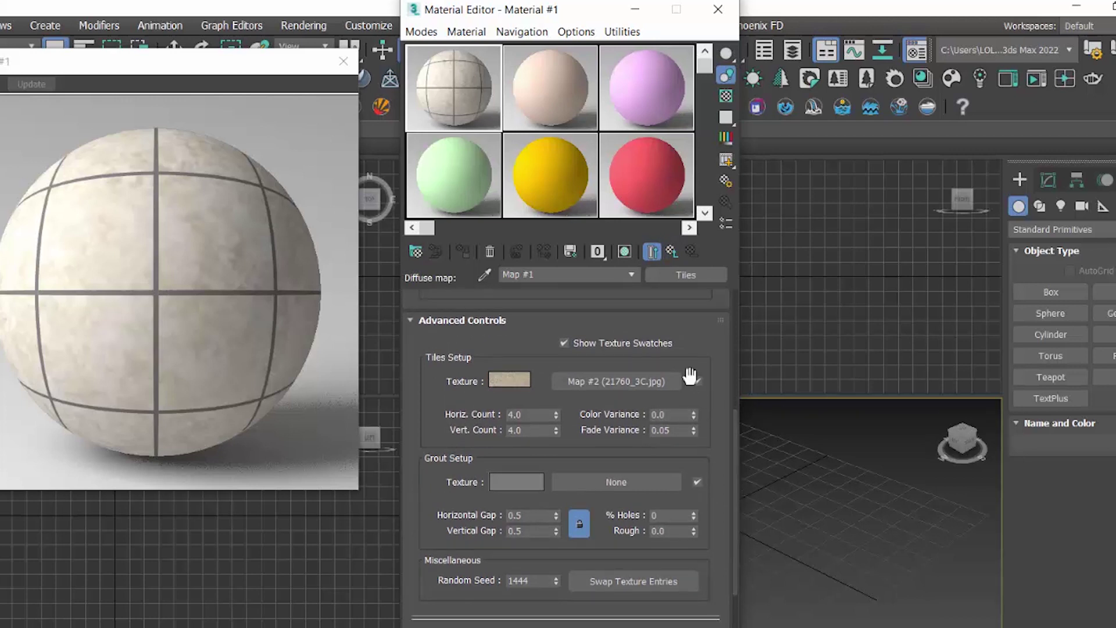
- Clear the bitmap from the tile texture and set the tile color to light pink, RGB 255, 161, 161
right_click(663, 386)
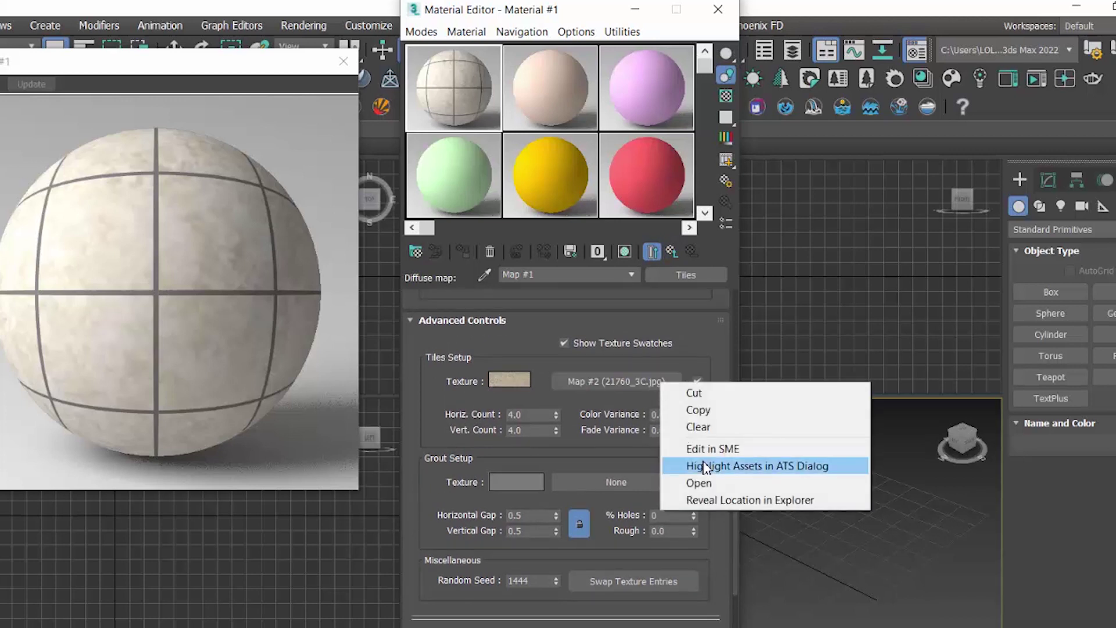
left_click(699, 427)
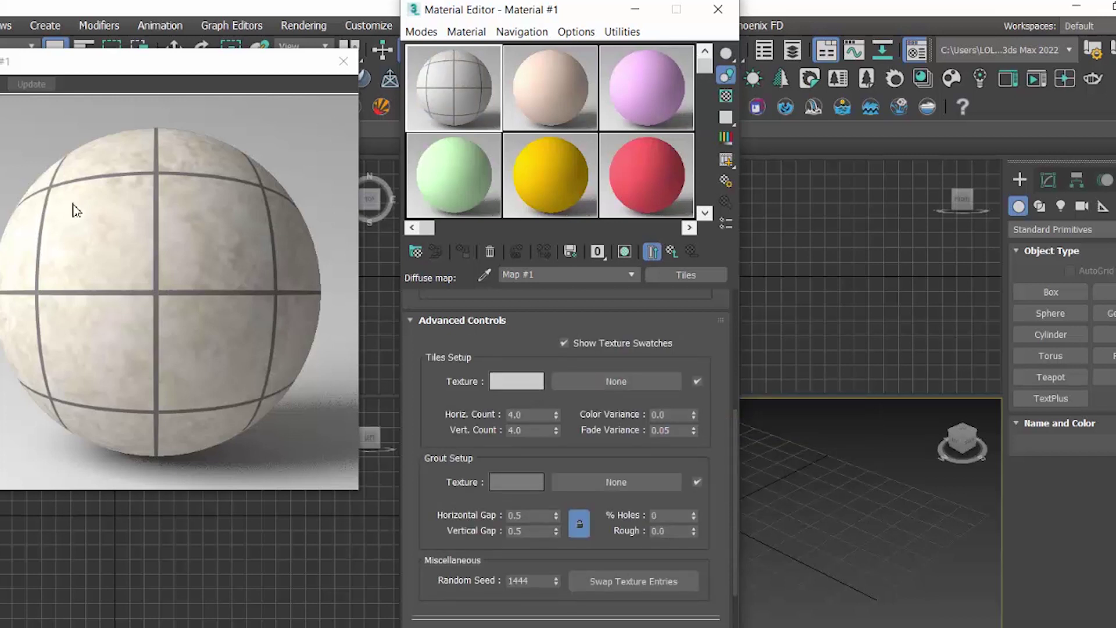
left_click(511, 381)
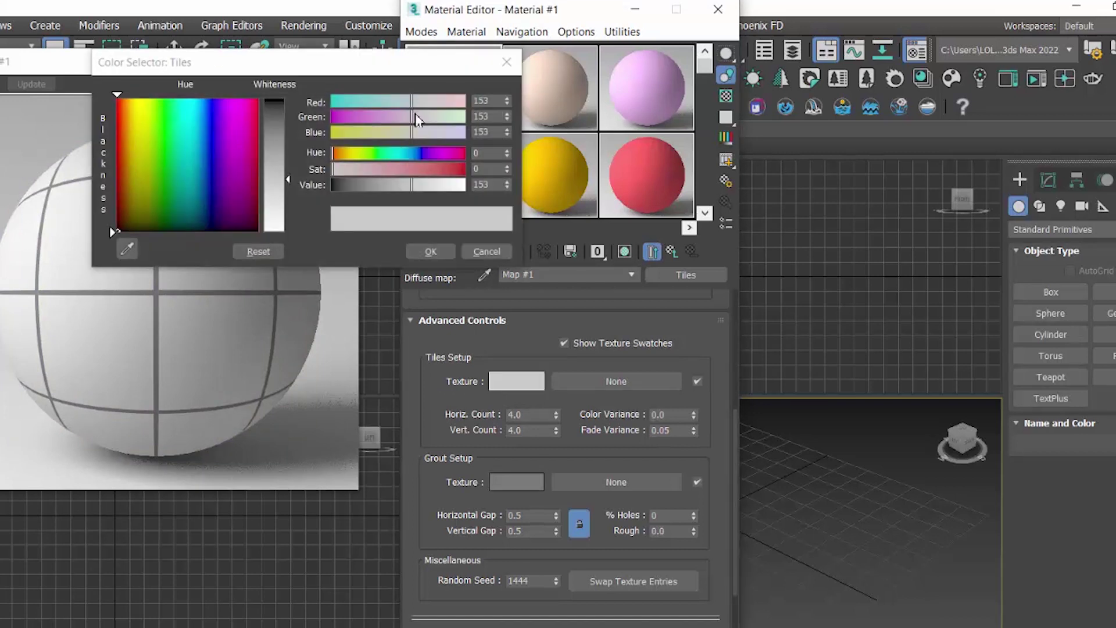
left_click_drag(413, 101, 465, 103)
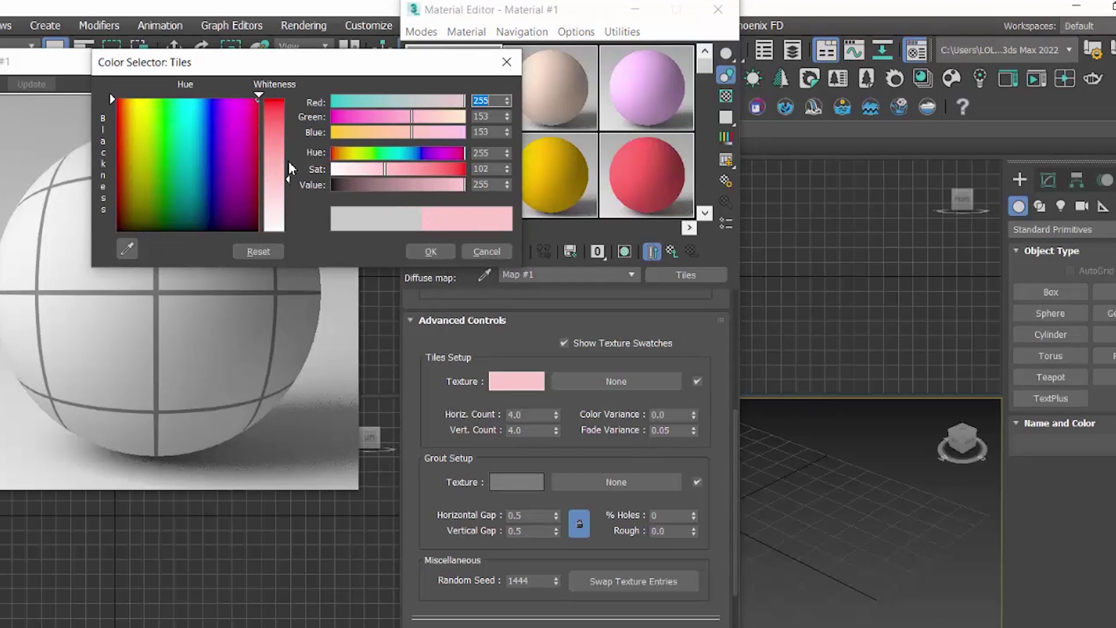
left_click(289, 179)
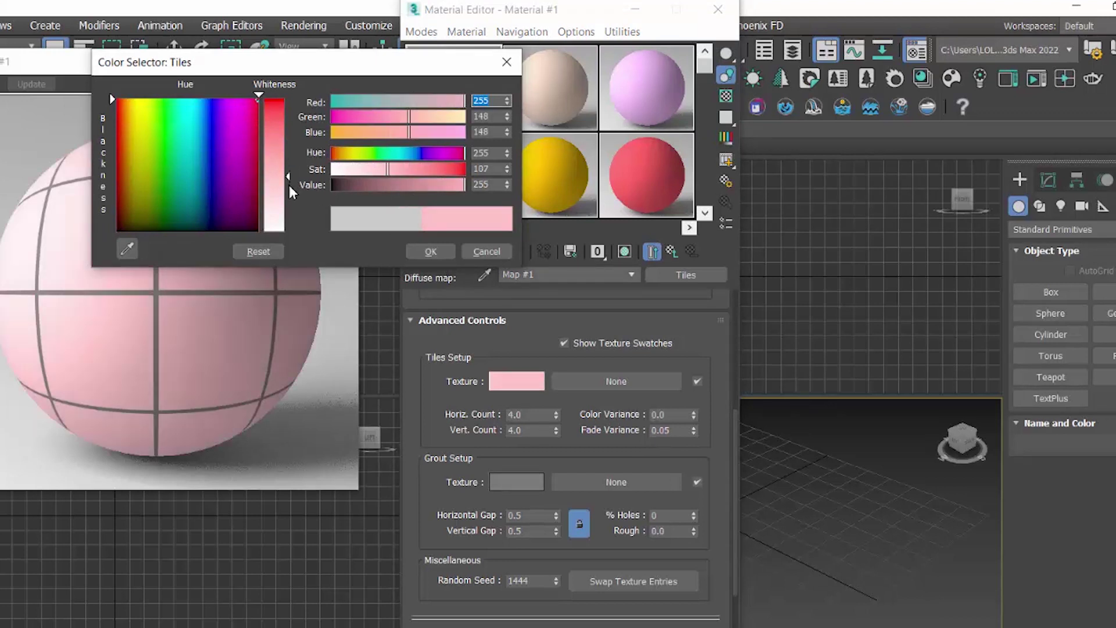
left_click(284, 222)
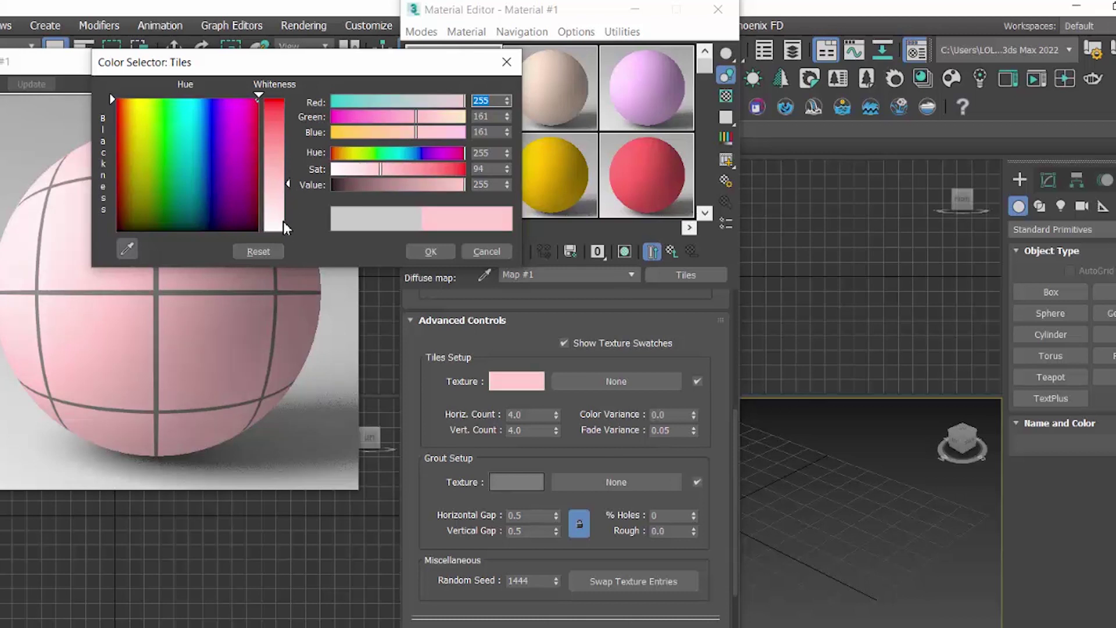
left_click(430, 251)
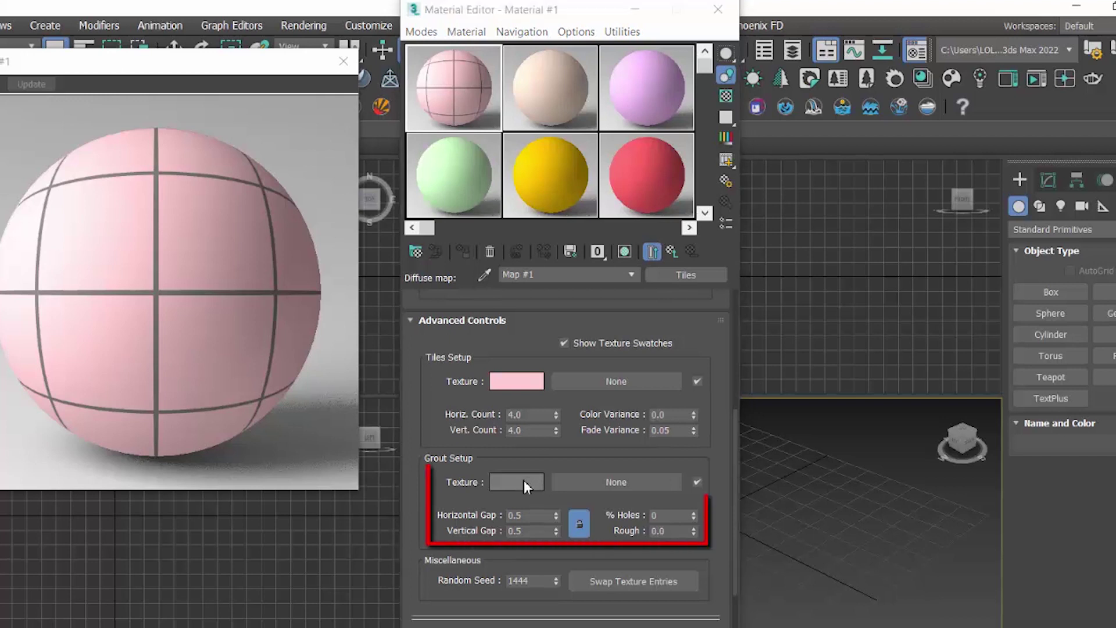
- Set the grout color to a darker pink sampled from the sphere preview and adjusted to RGB 178, 86, 86
left_click(525, 480)
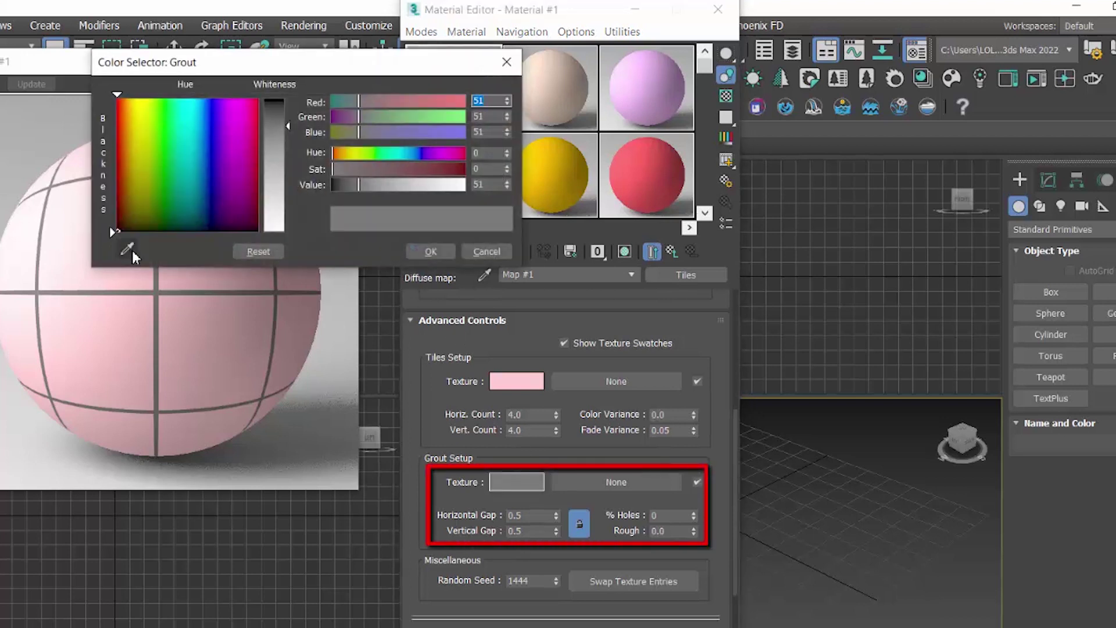
left_click(127, 249)
left_click(127, 340)
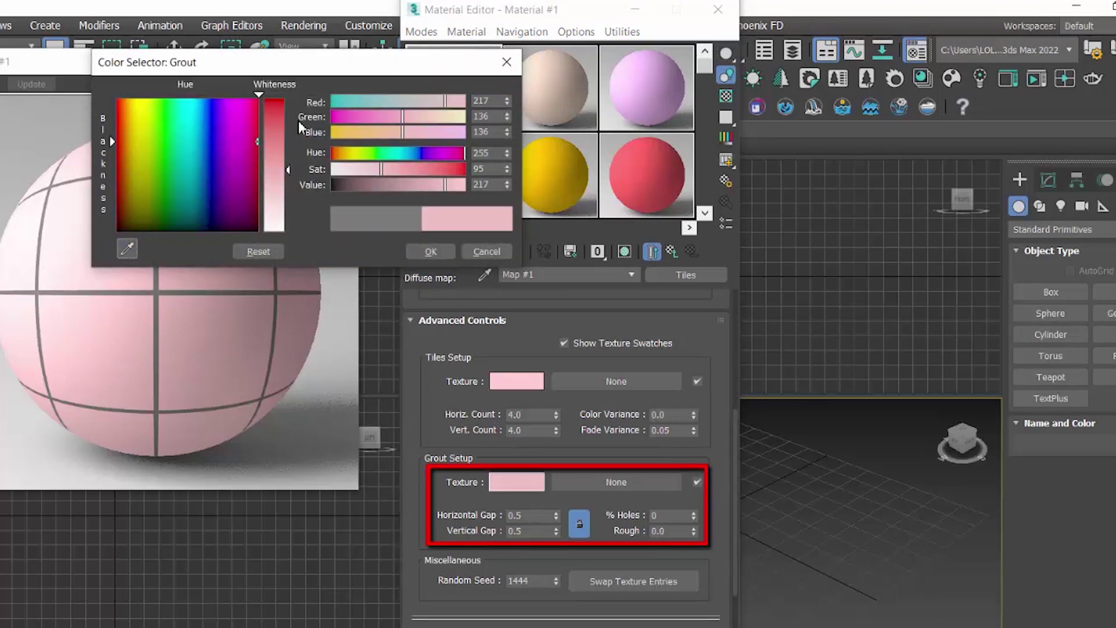
left_click(290, 152)
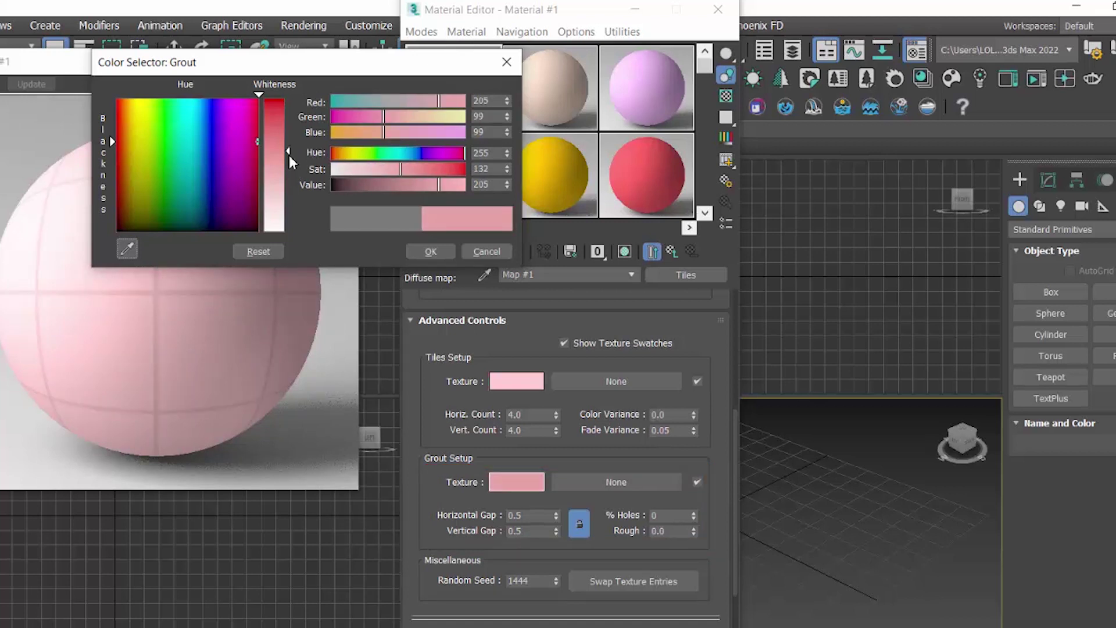
left_click(426, 184)
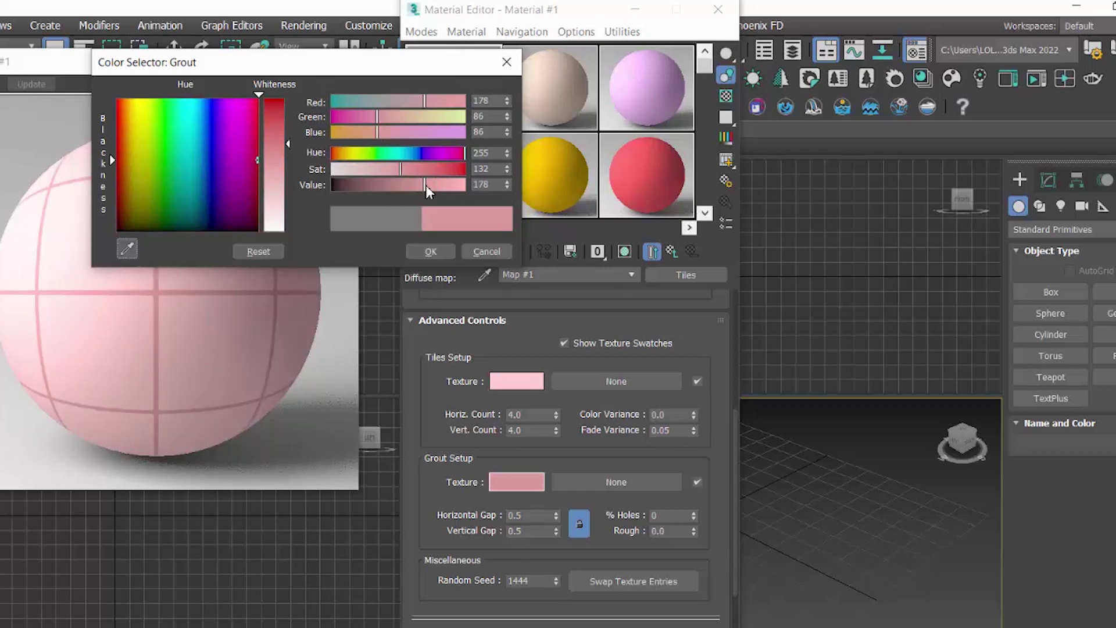
left_click(438, 256)
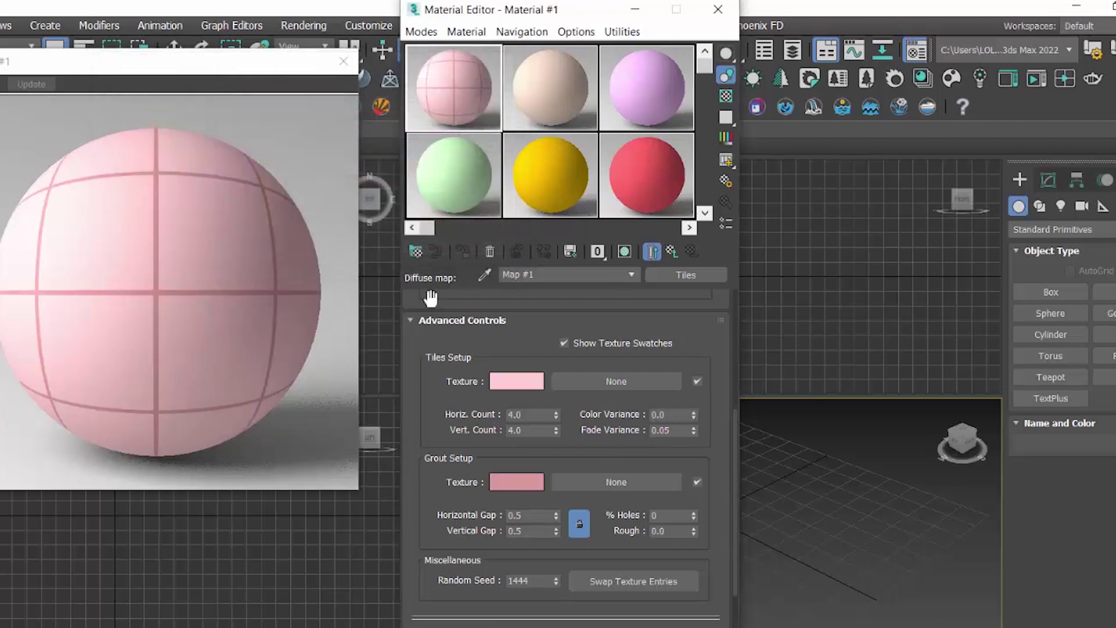
- Set the diffuse Tiles map's horizontal and vertical grout gaps to 0.1 and return to the parent VRayMtl
double_click(538, 521)
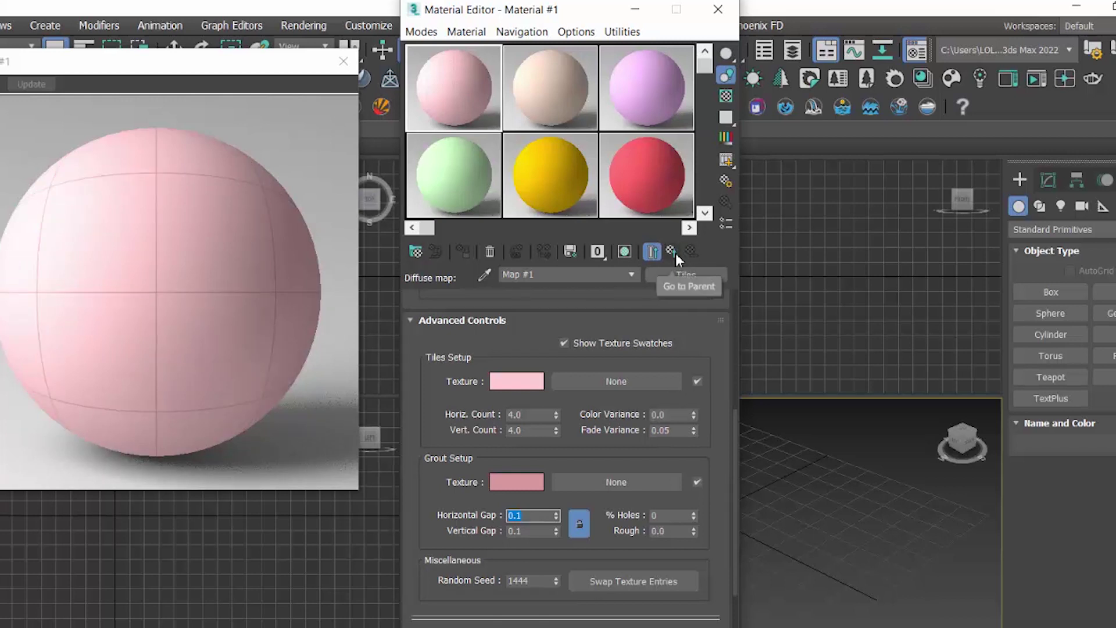
left_click(676, 253)
left_click(675, 252)
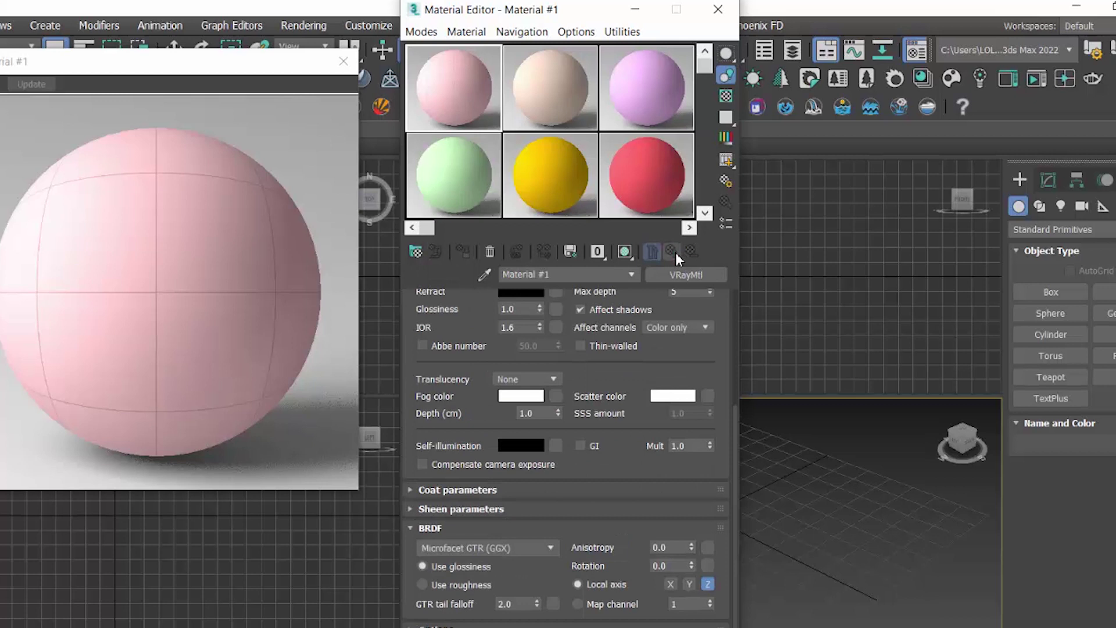
- Assign a Tiles map to the Reflect slot of Material #1
left_click_drag(737, 436, 728, 313)
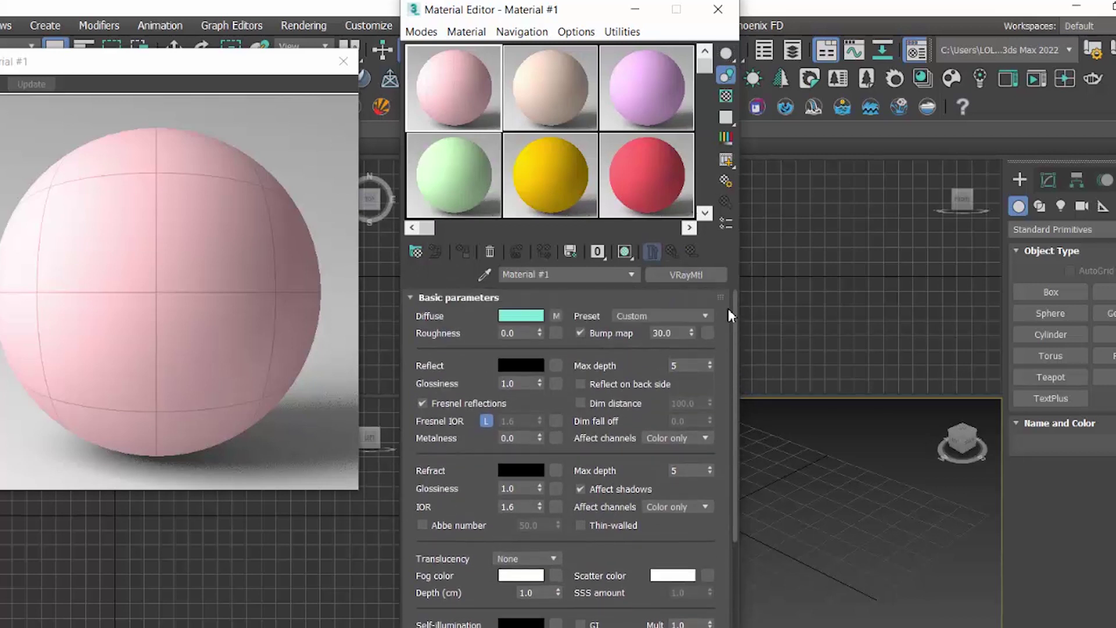
left_click(554, 368)
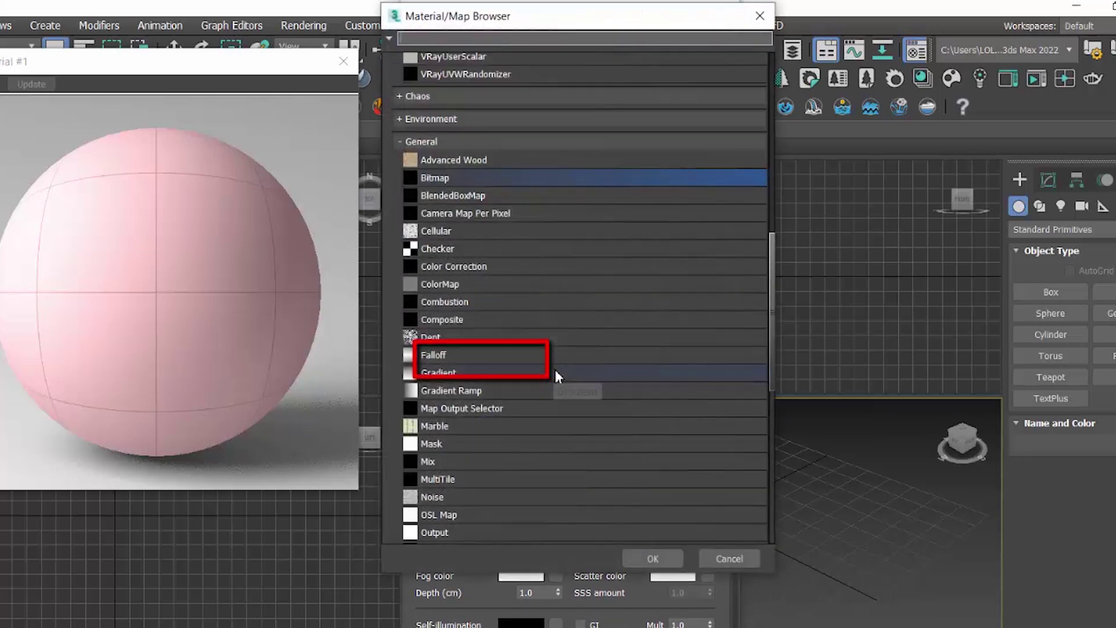
scroll(518, 411, "down", 4)
scroll(518, 420, "down", 2)
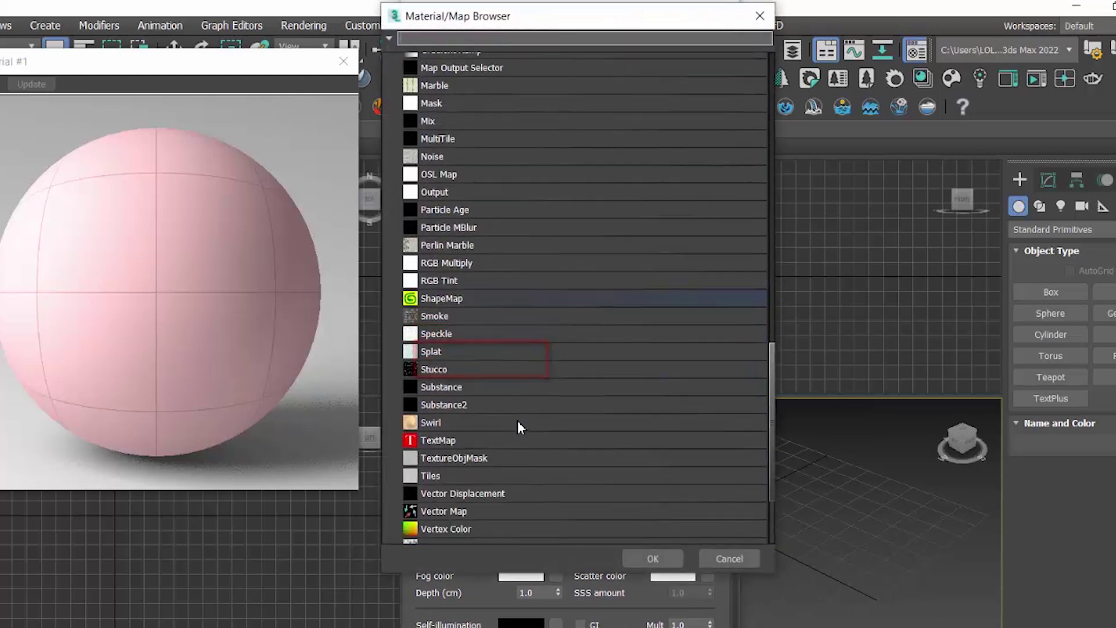
left_click(517, 477)
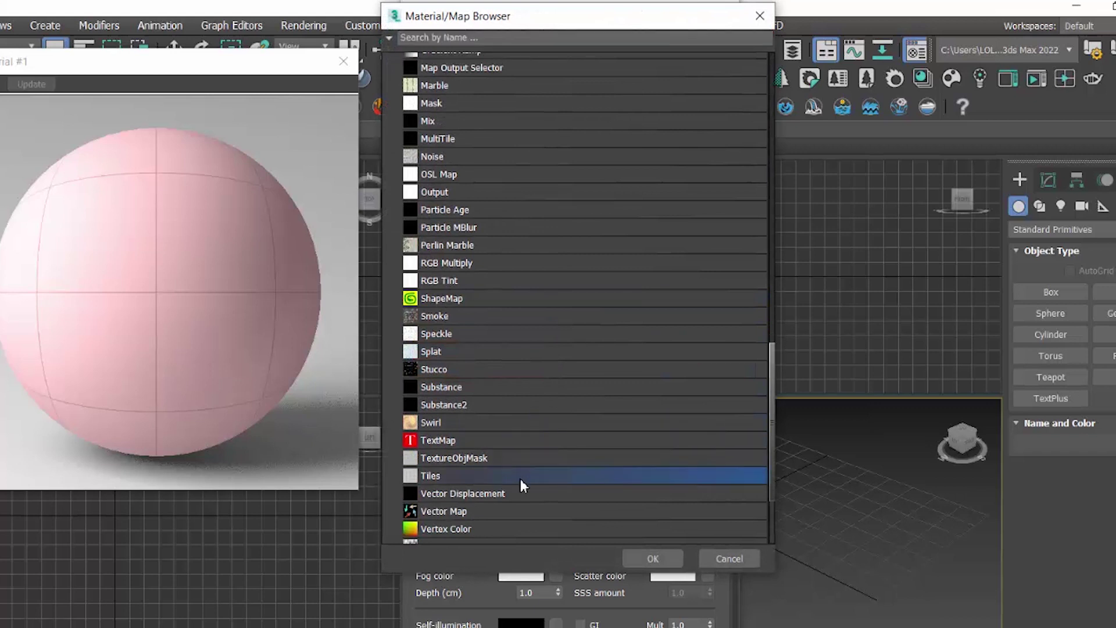
double_click(569, 480)
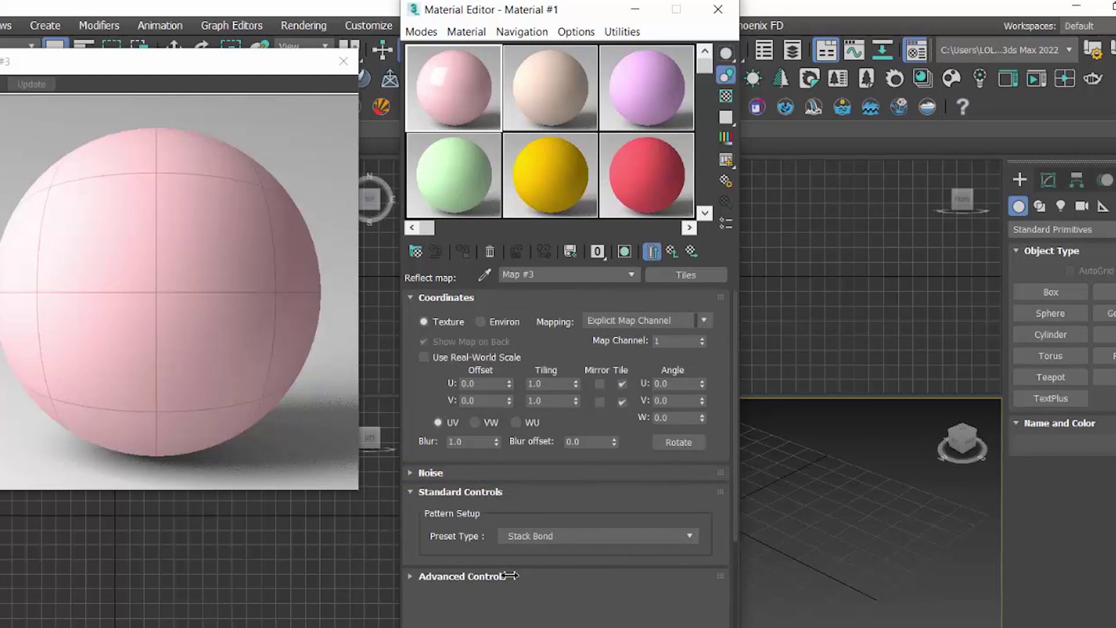
- In the reflect Tiles map's Advanced Controls, set the tile color to gray, RGB 102, 102, 102
left_click(510, 575)
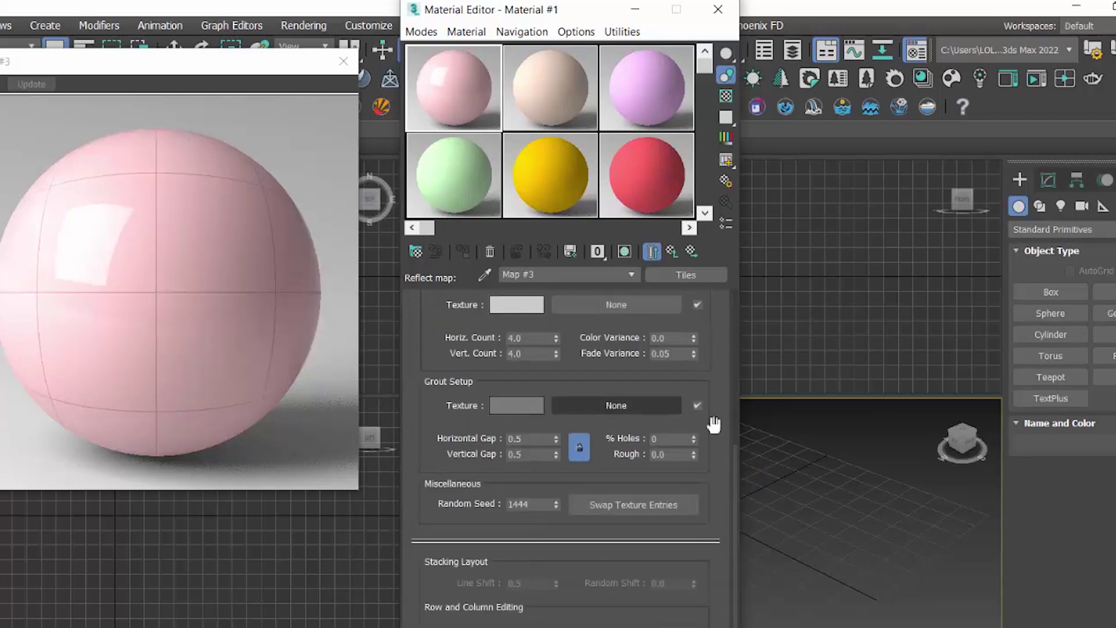
left_click_drag(734, 480, 734, 432)
left_click(522, 409)
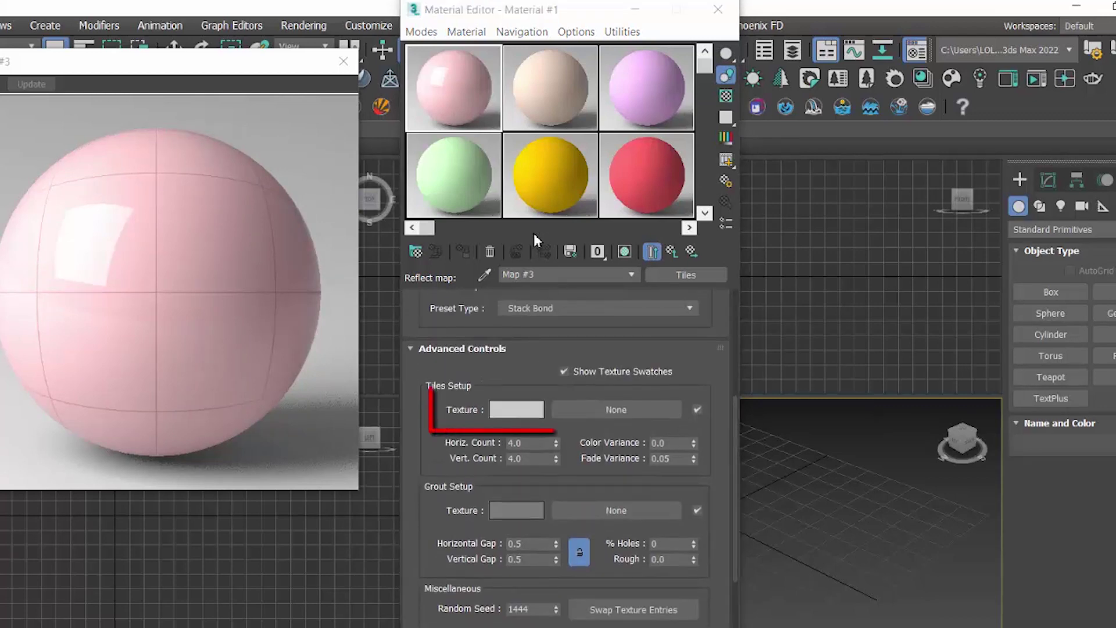
left_click_drag(289, 172, 288, 144)
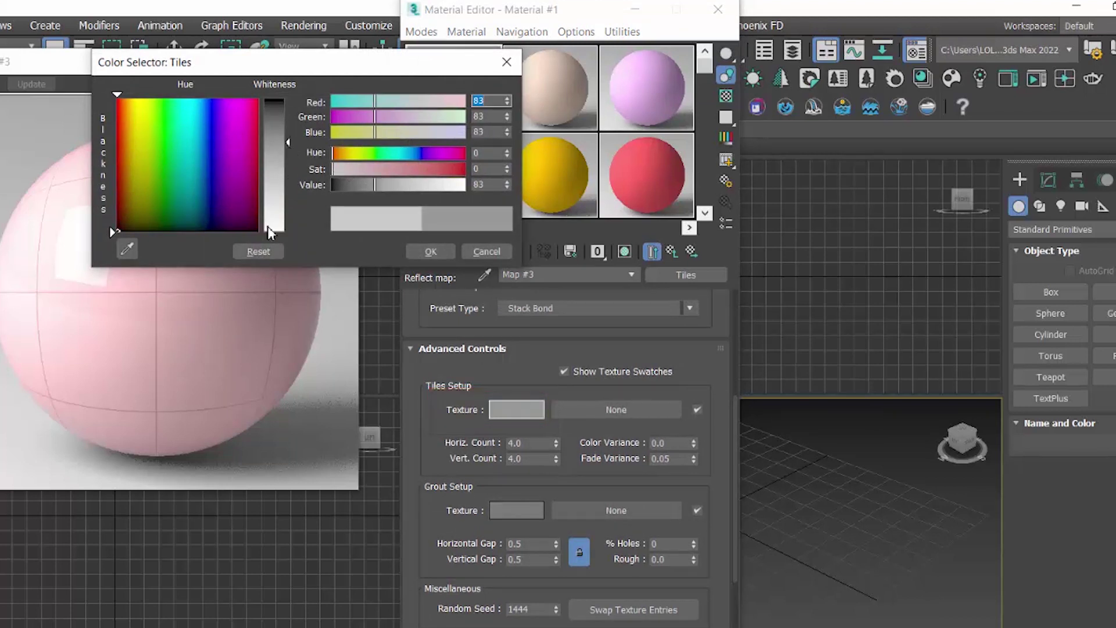
left_click(266, 203)
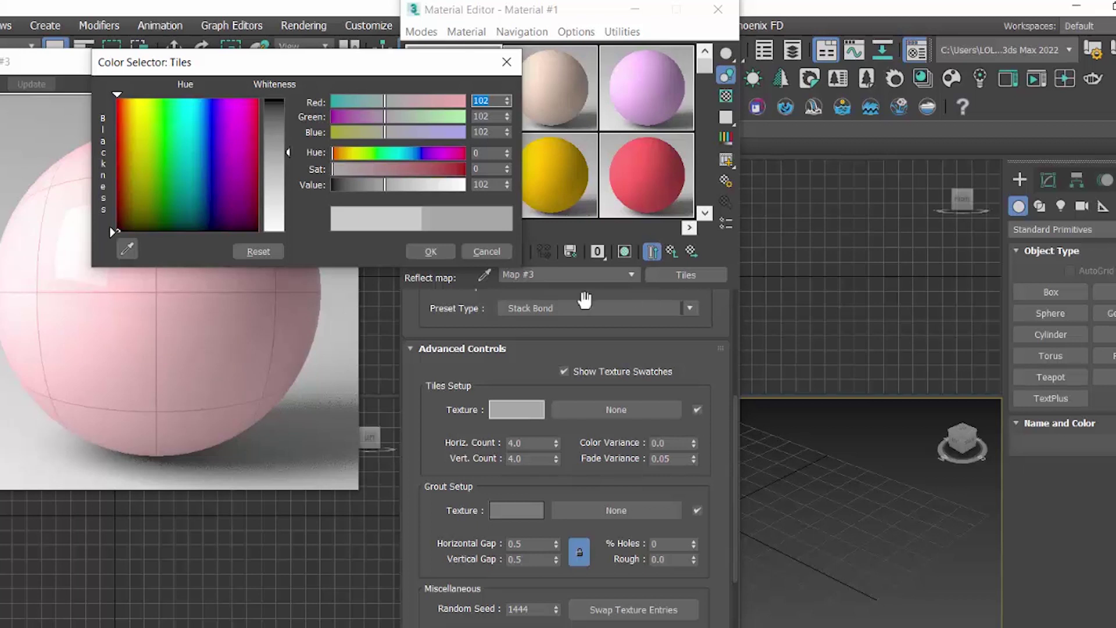
left_click(435, 256)
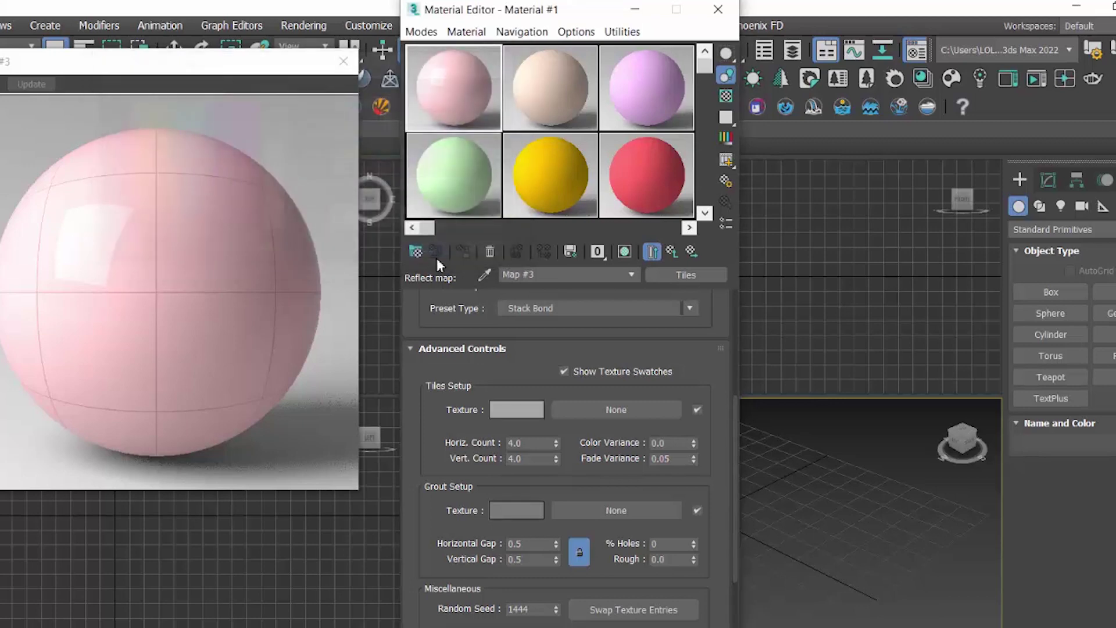
- Set the reflect map's grout color to black and its horizontal and vertical gaps to 0.1, returning to the parent material
left_click(526, 508)
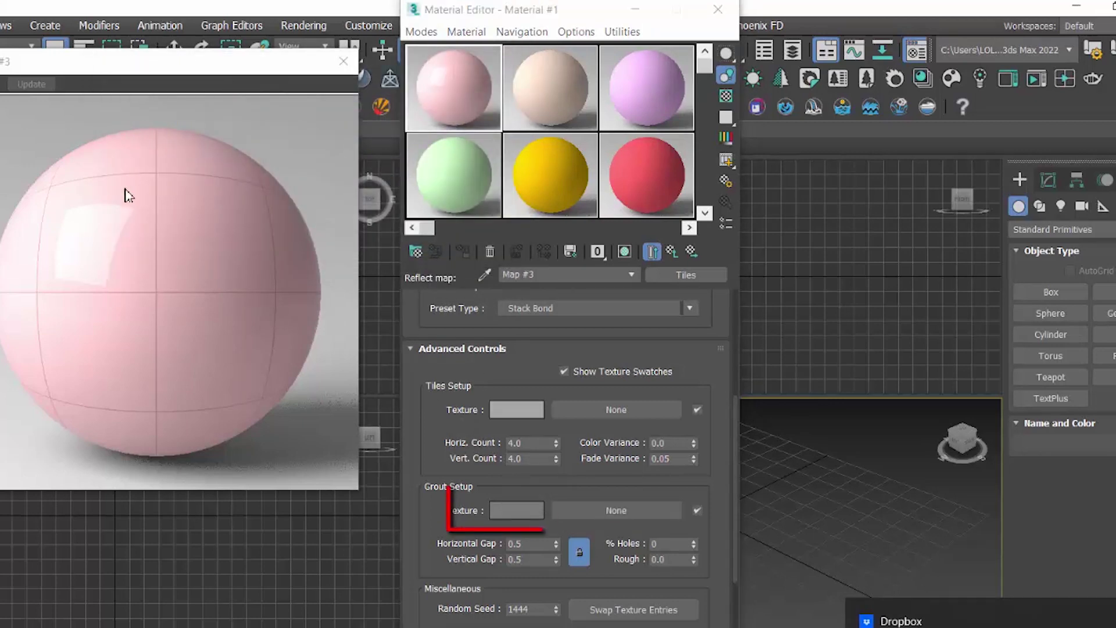
left_click_drag(284, 131, 284, 99)
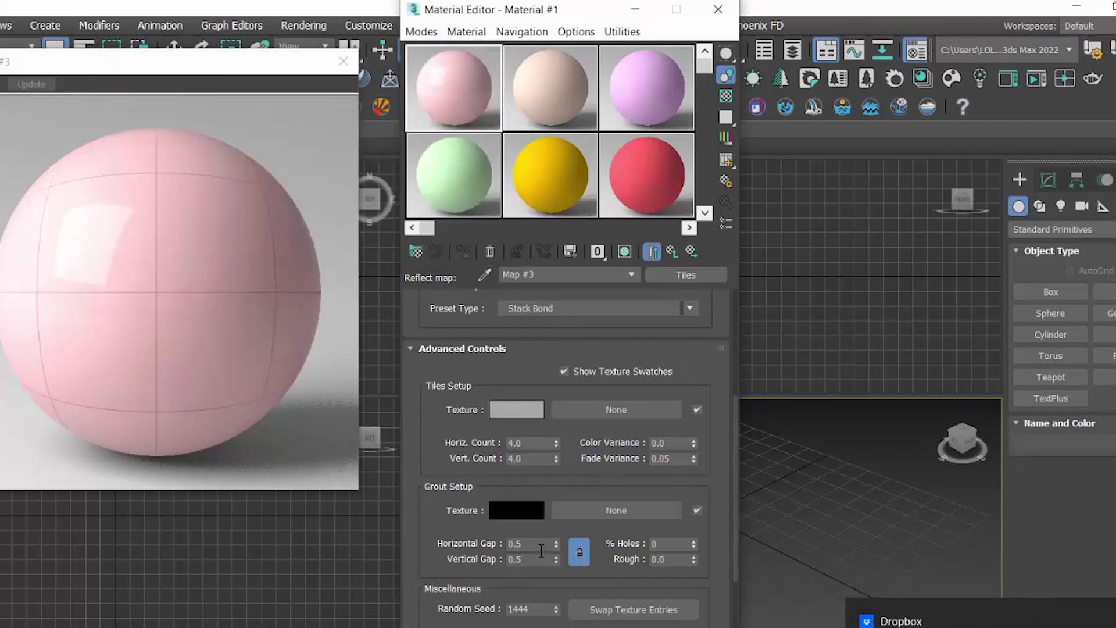
double_click(541, 549)
type("0.1")
key("Return")
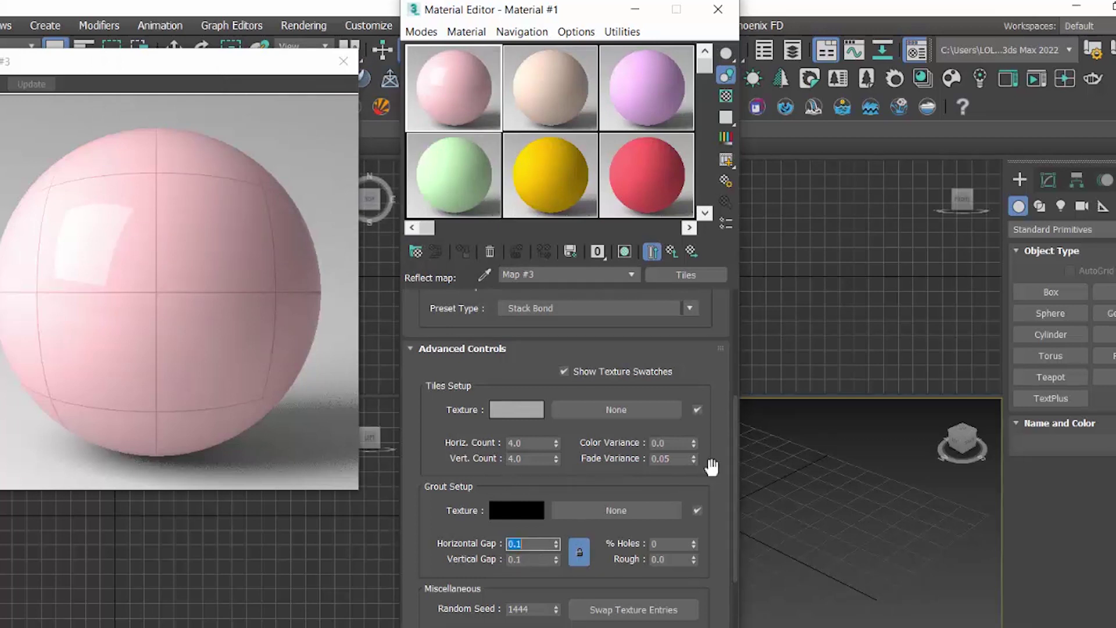
left_click(680, 253)
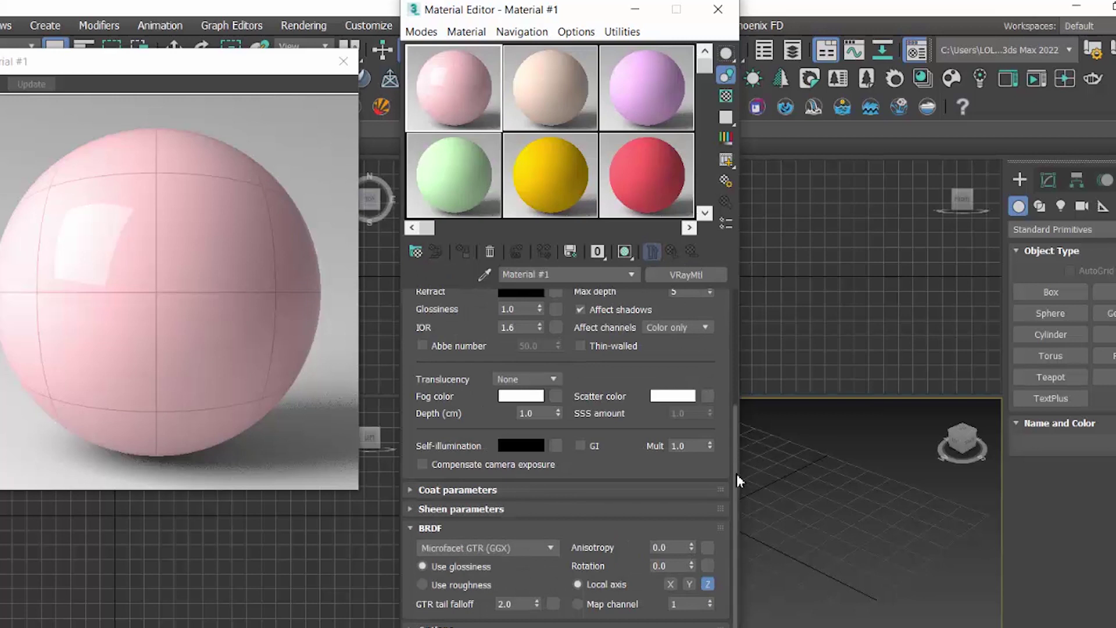
- Set the refraction Glossiness of Material #1 to 0.8
left_click_drag(734, 476, 736, 422)
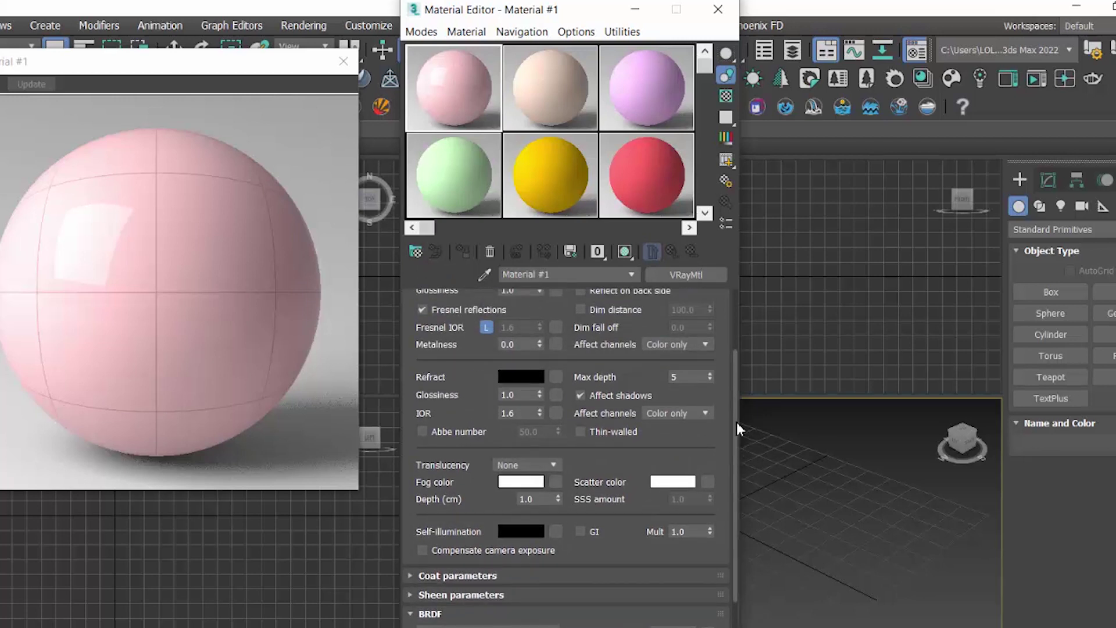
left_click(533, 397)
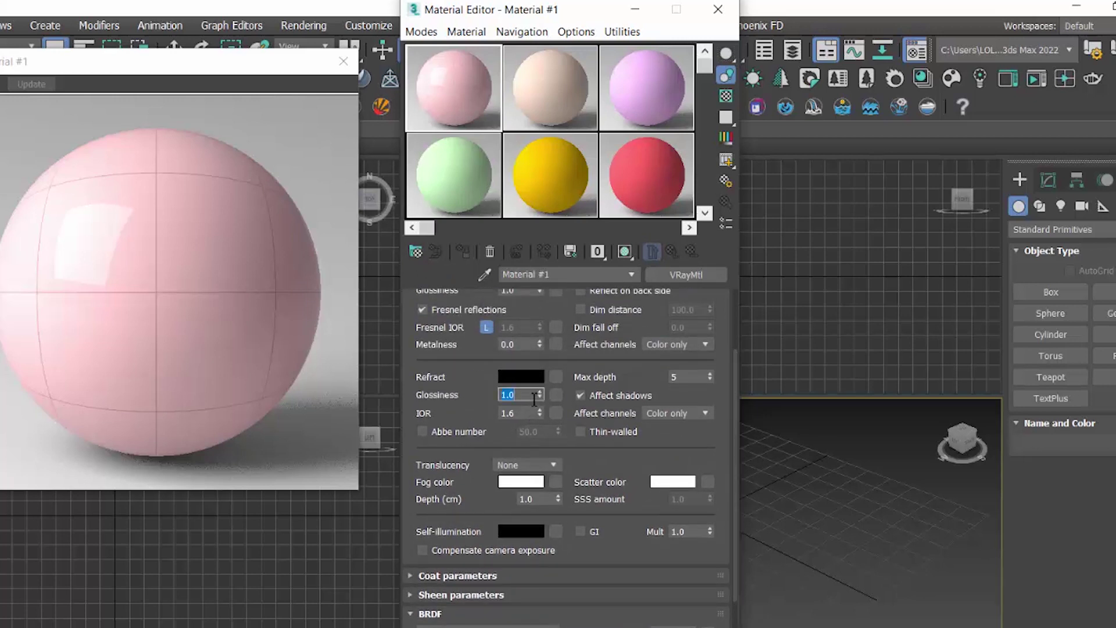
type("0.8")
key("Return")
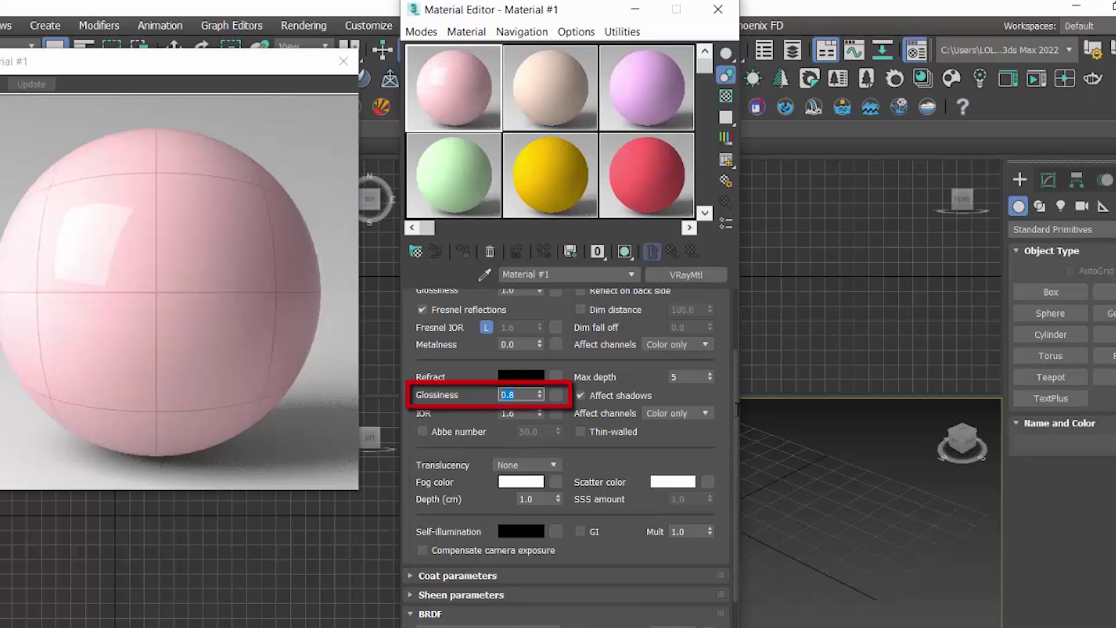
- Assign a Tiles map to the Bump slot in the material's Maps list
left_click_drag(737, 423, 734, 534)
left_click(442, 627)
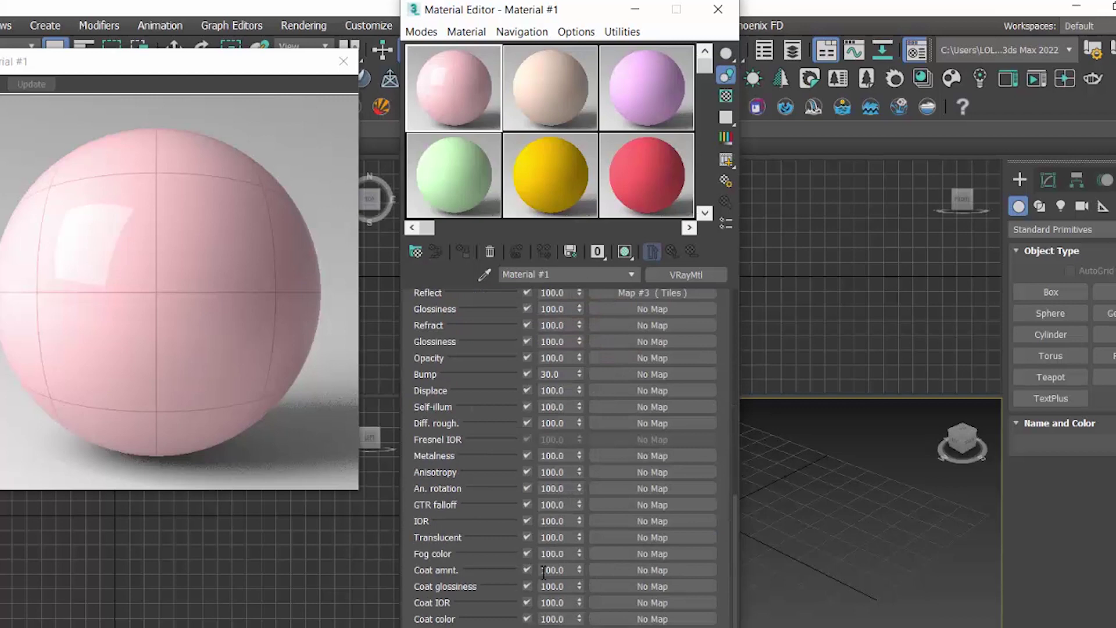
left_click(628, 375)
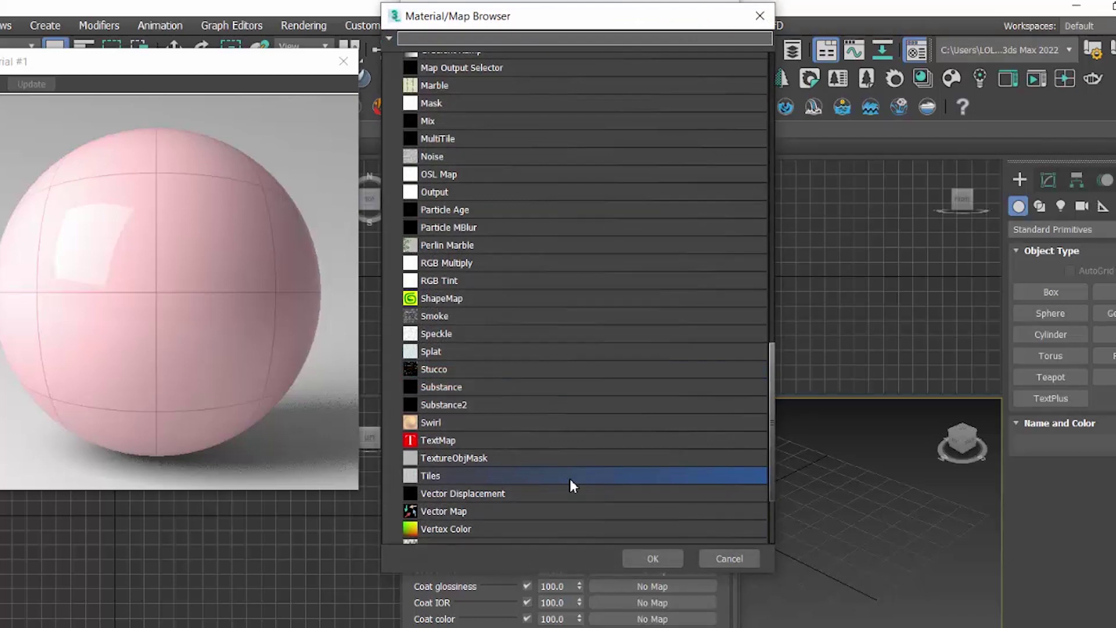
double_click(570, 476)
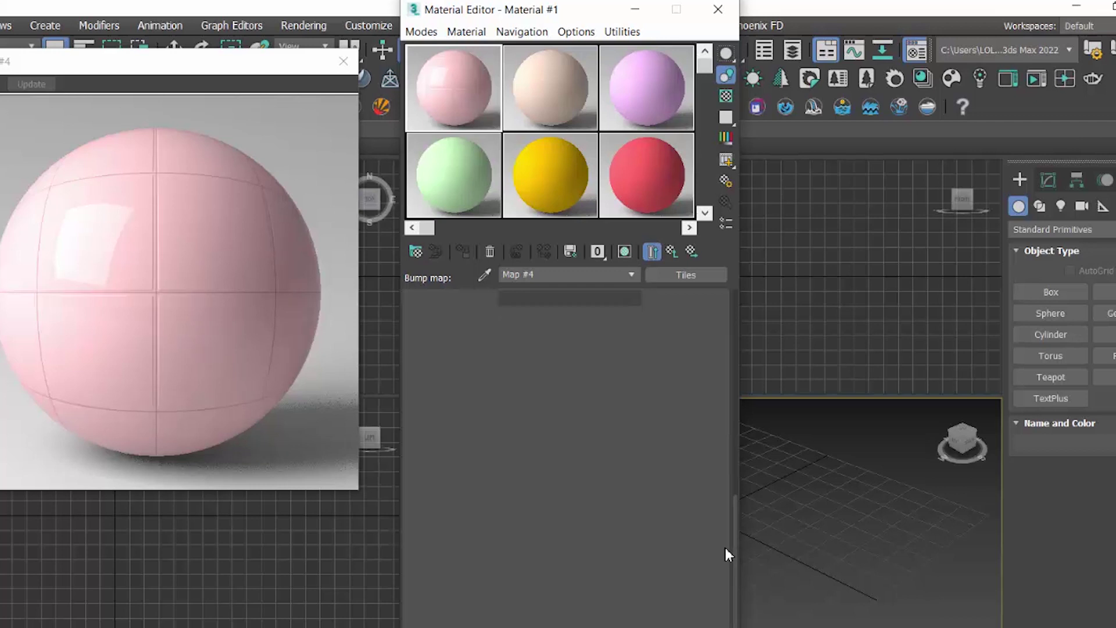
- In the bump Tiles map's Advanced Controls, set the tile color to black, RGB 0, 0, 0
left_click(616, 575)
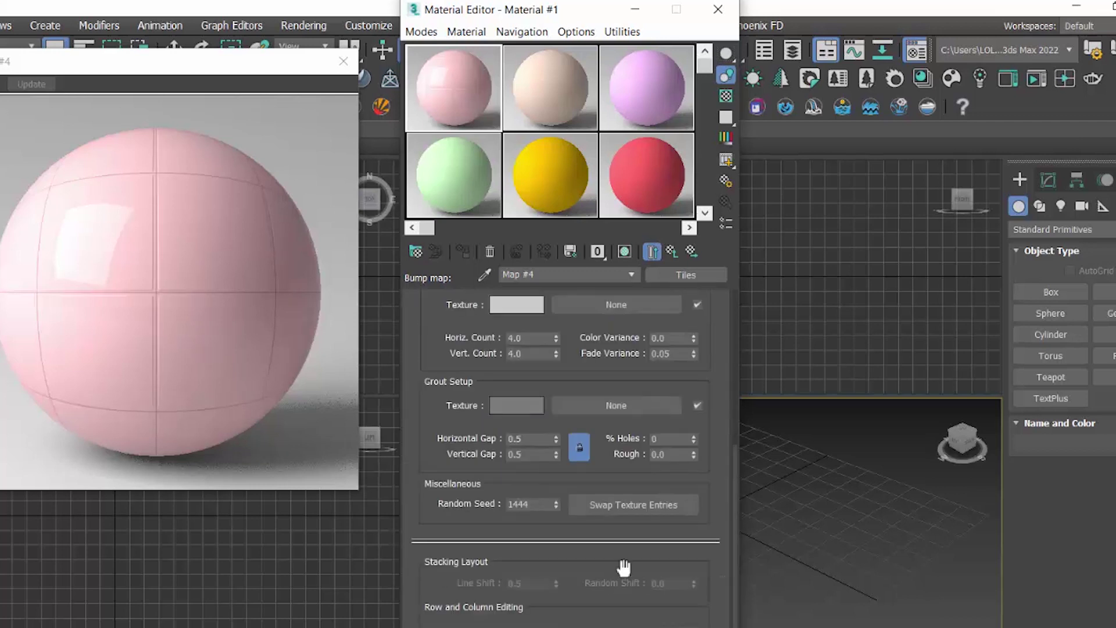
left_click(524, 313)
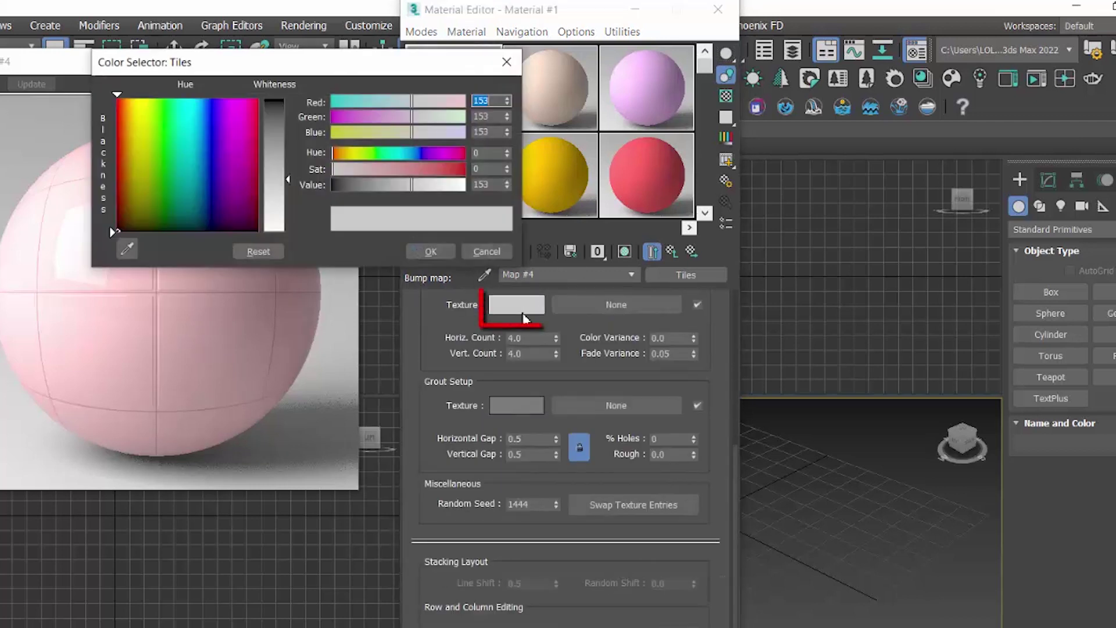
left_click_drag(289, 186, 289, 100)
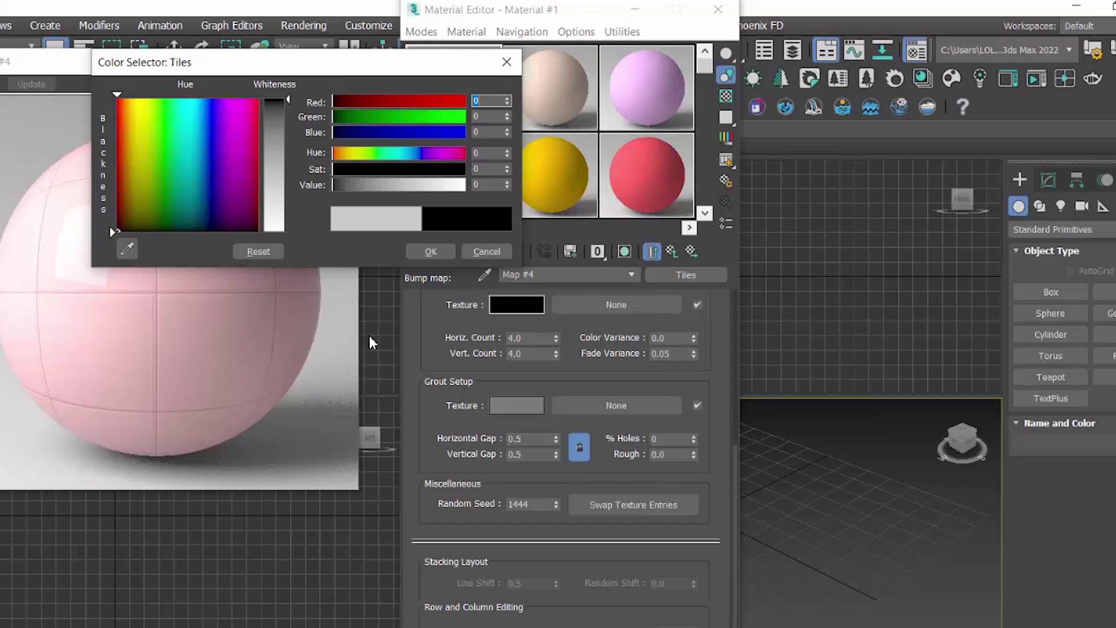
left_click(430, 253)
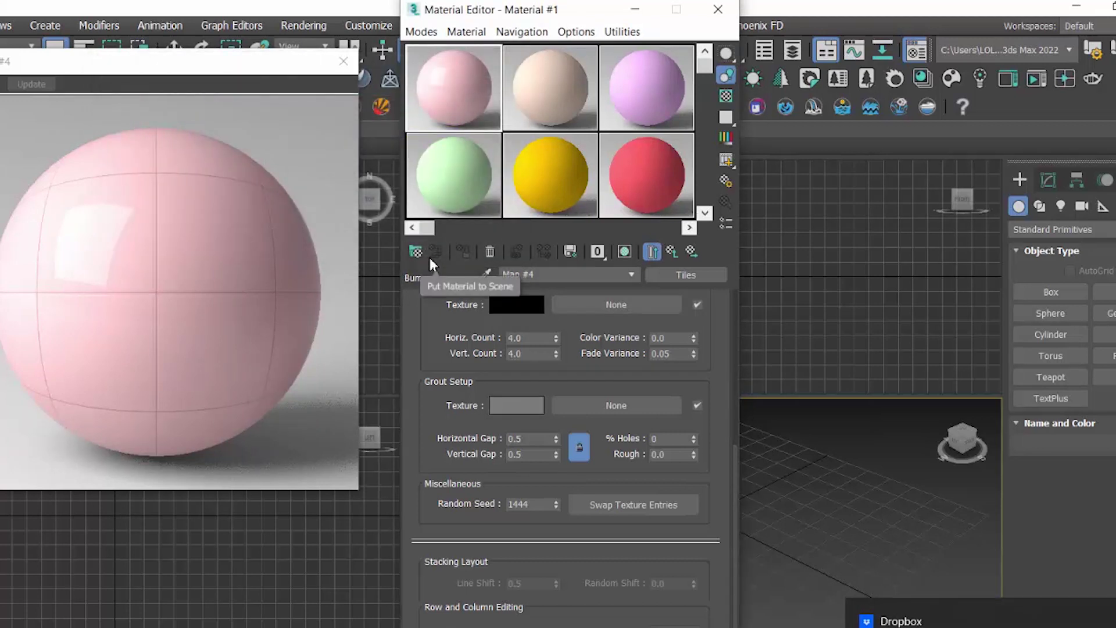
- Set the bump map's grout color to white and its horizontal and vertical gaps to 0.1, returning to the parent material
left_click(515, 407)
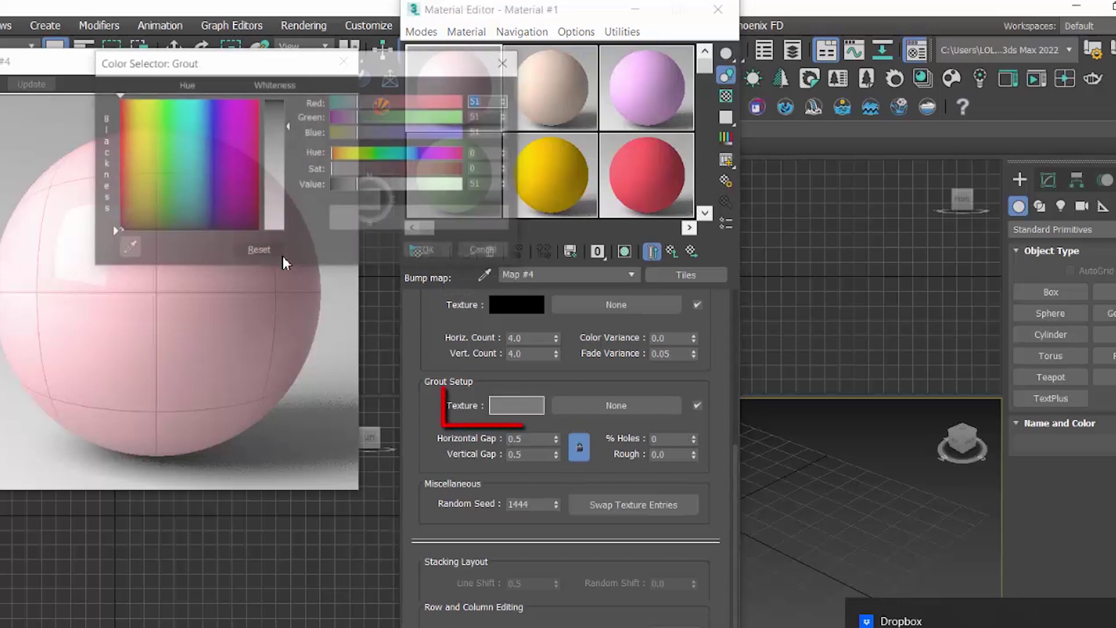
left_click_drag(288, 126, 284, 235)
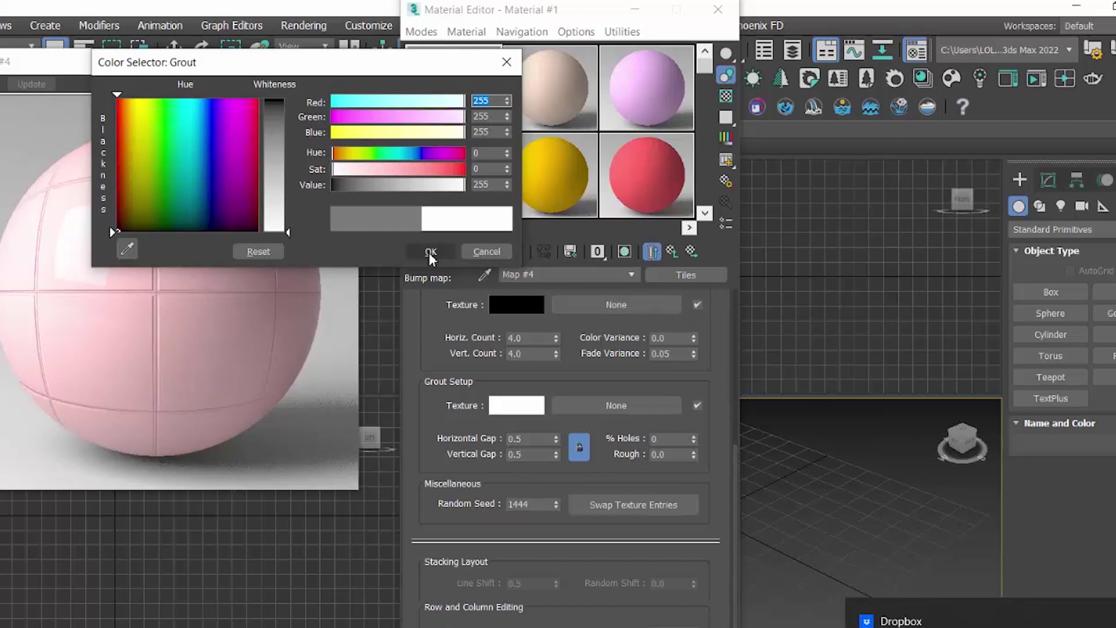
left_click(431, 252)
double_click(542, 440)
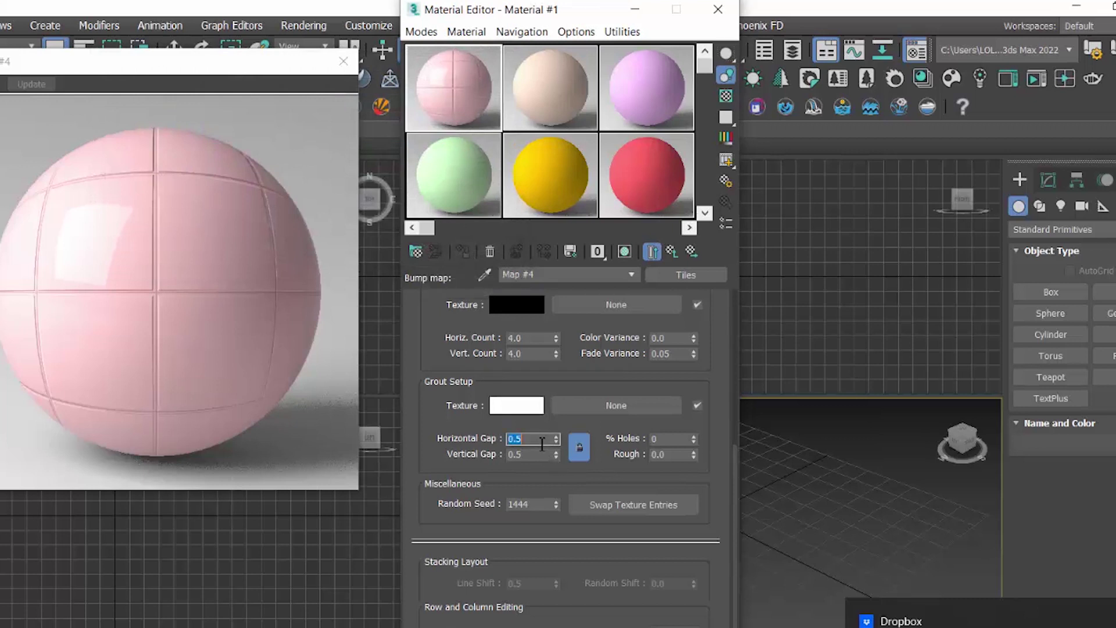
type("0.1")
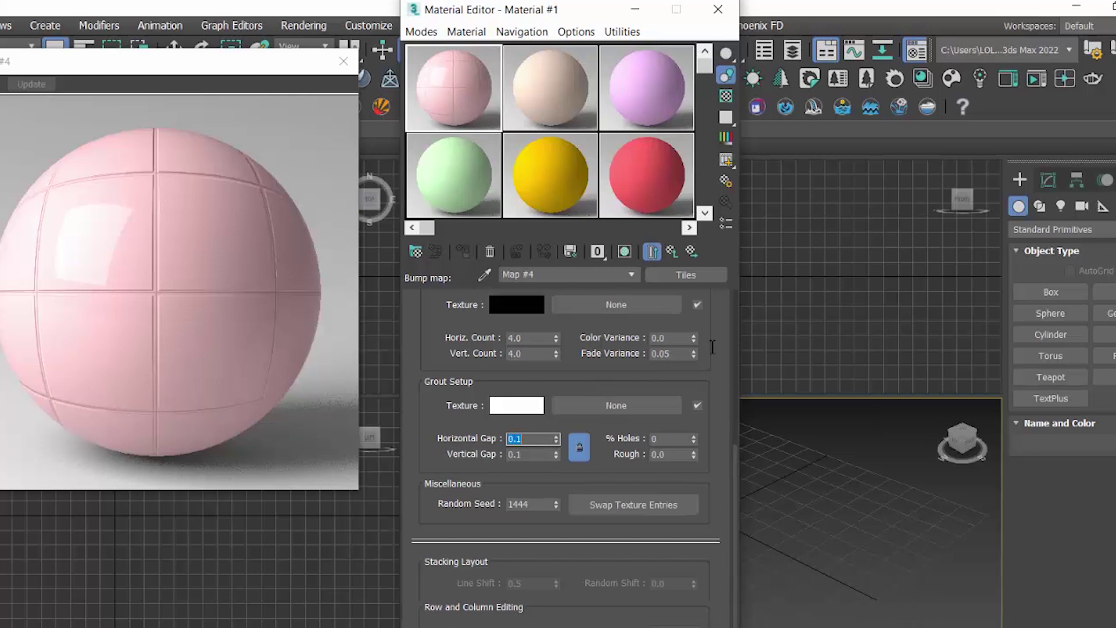
left_click(671, 252)
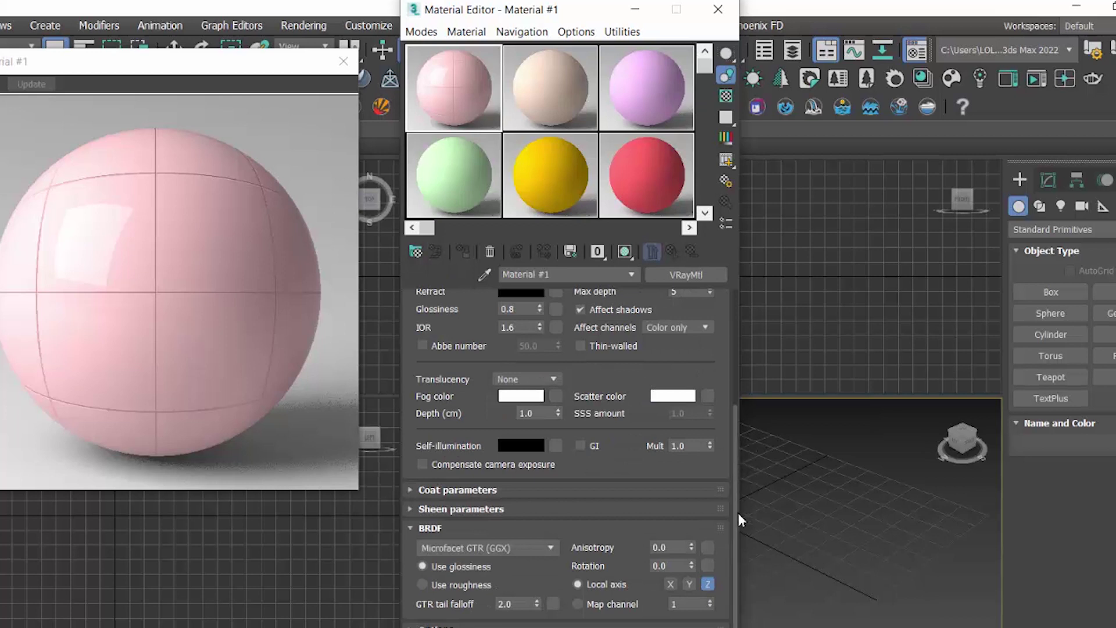
- Set the Bump amount in the material's Maps list to 200
scroll(686, 605, "down", 10)
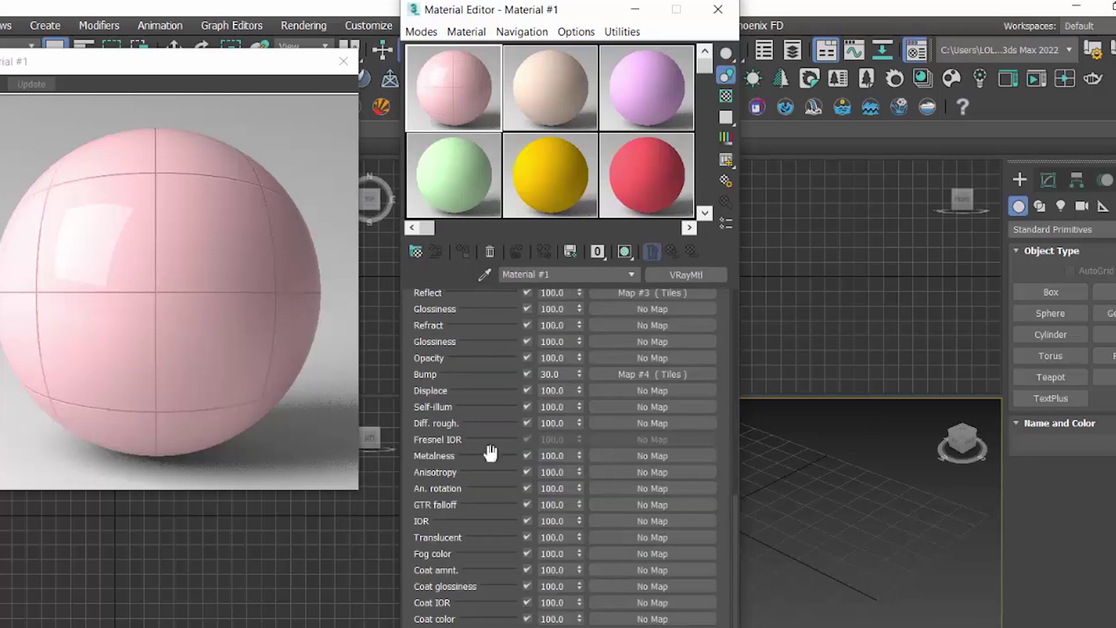
double_click(572, 375)
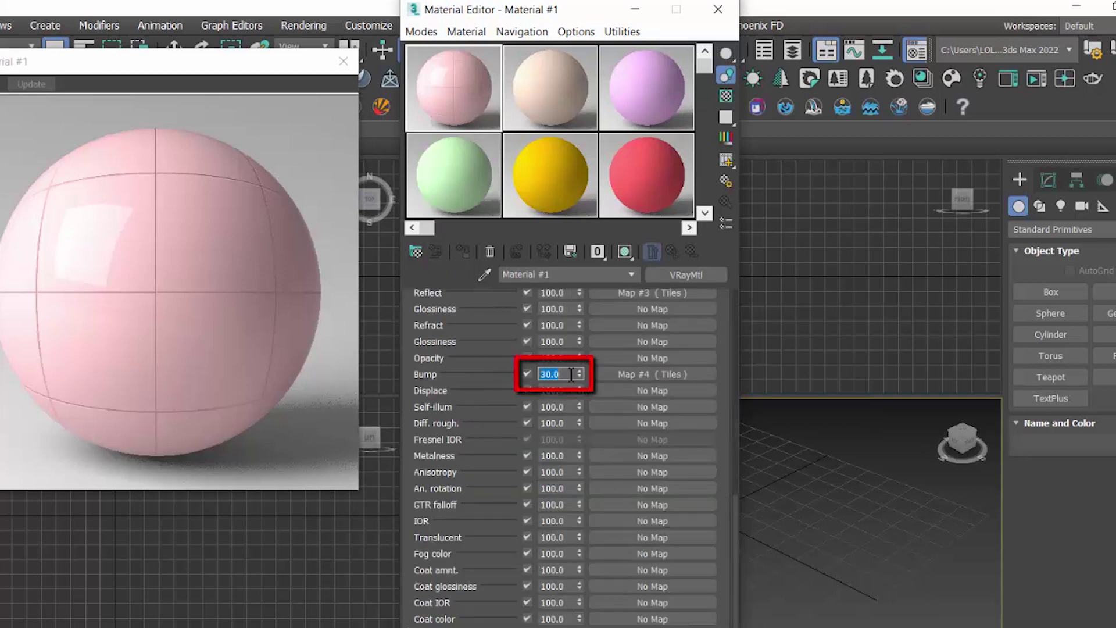
type("200")
key("Return")
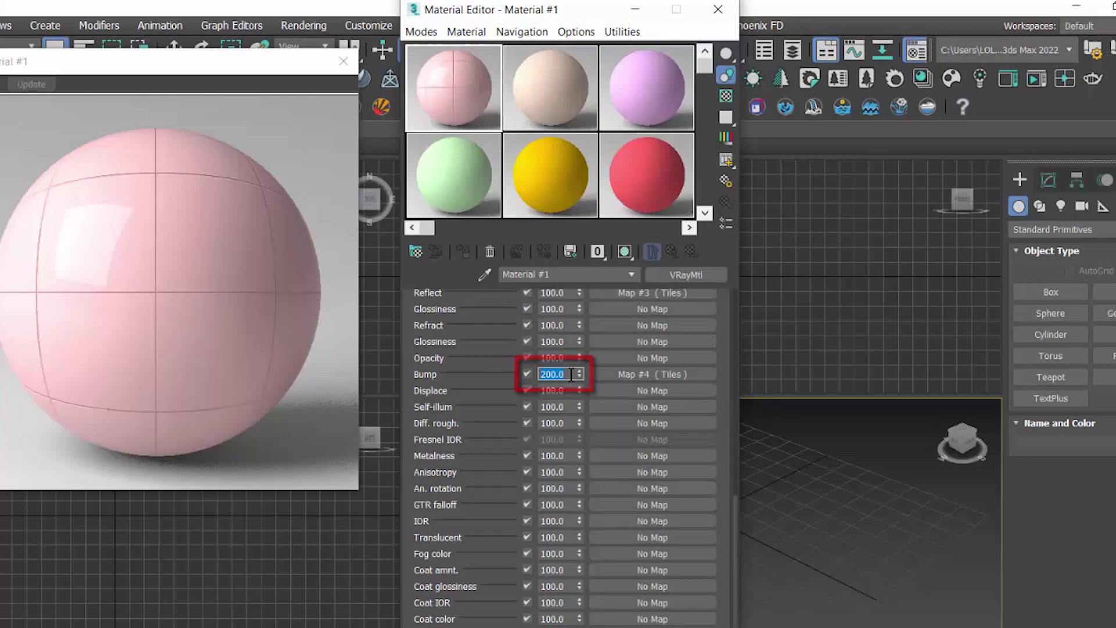